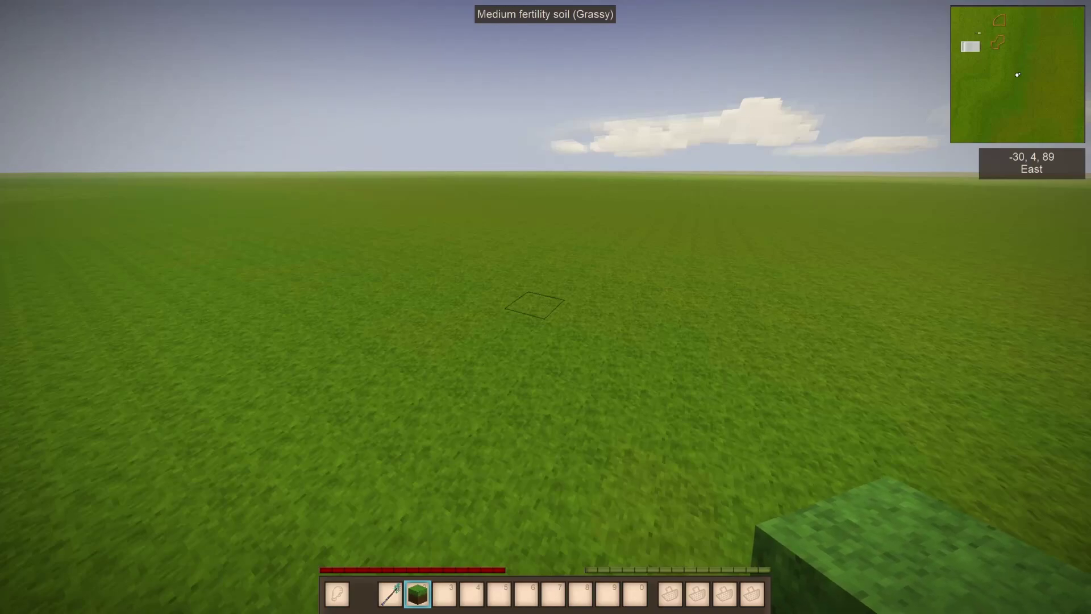
Step: Fly over the flat grassland, then bring up the WorldEdit toolbar, tool column and Controls panel
{"action": "key", "text": "w"}
{"action": "key", "text": "space"}
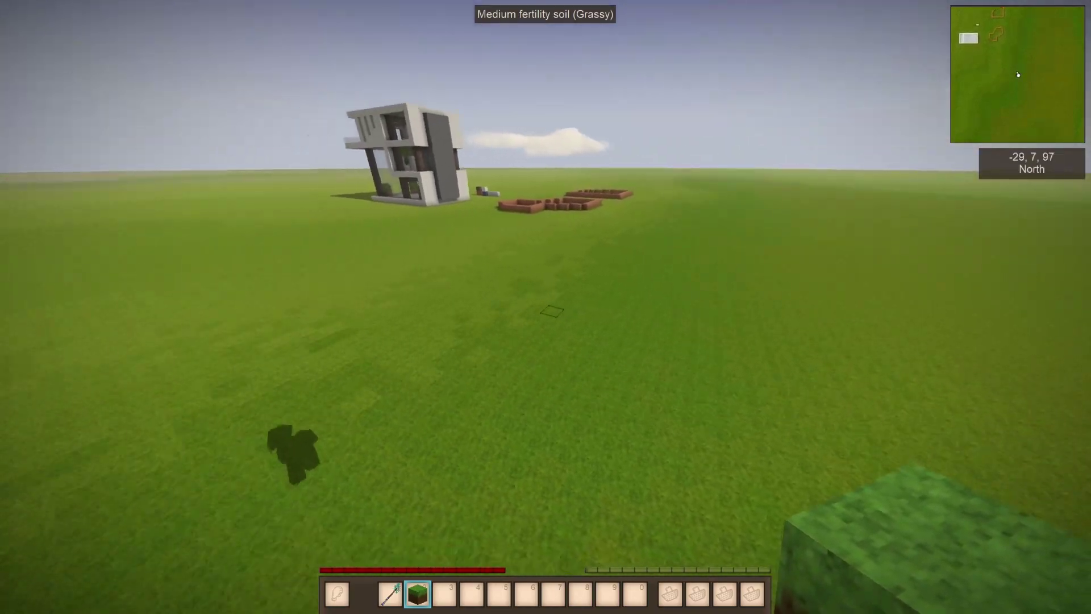
{"action": "key", "text": "w"}
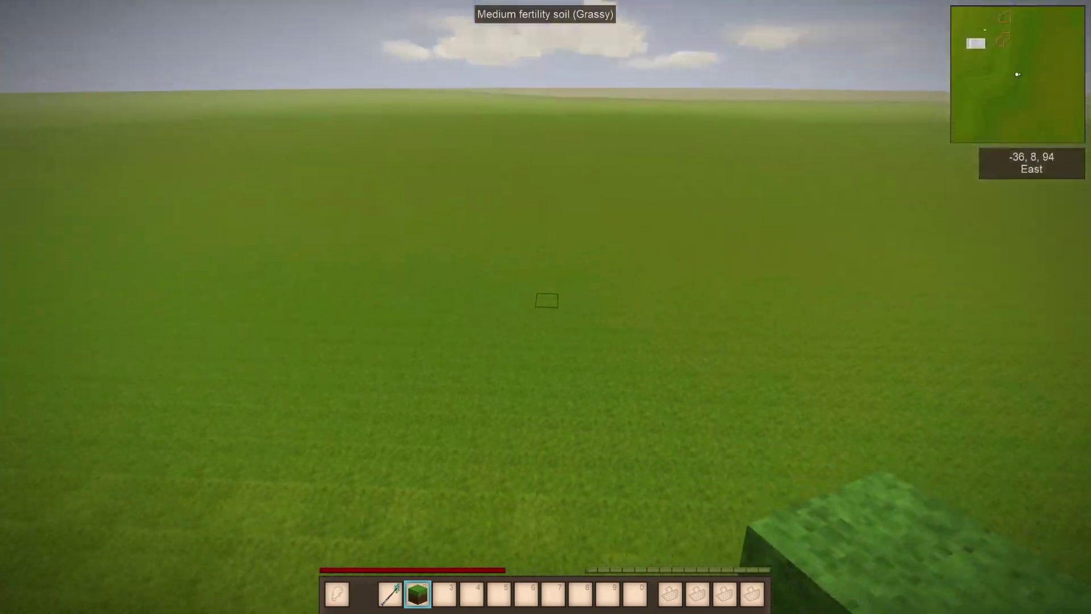
{"action": "key", "text": "d"}
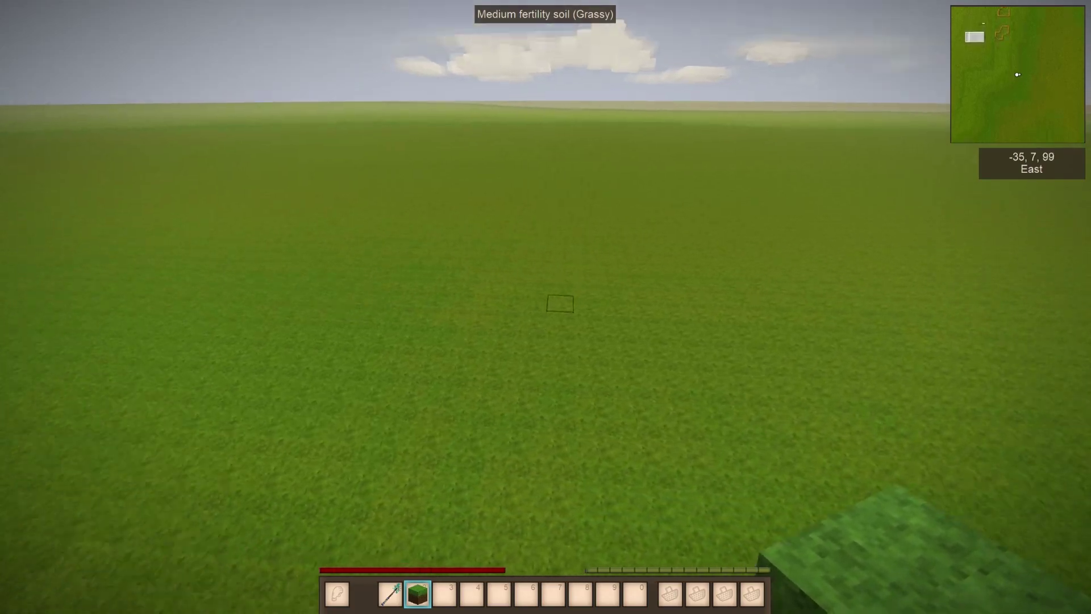
{"action": "key", "text": "Tab"}
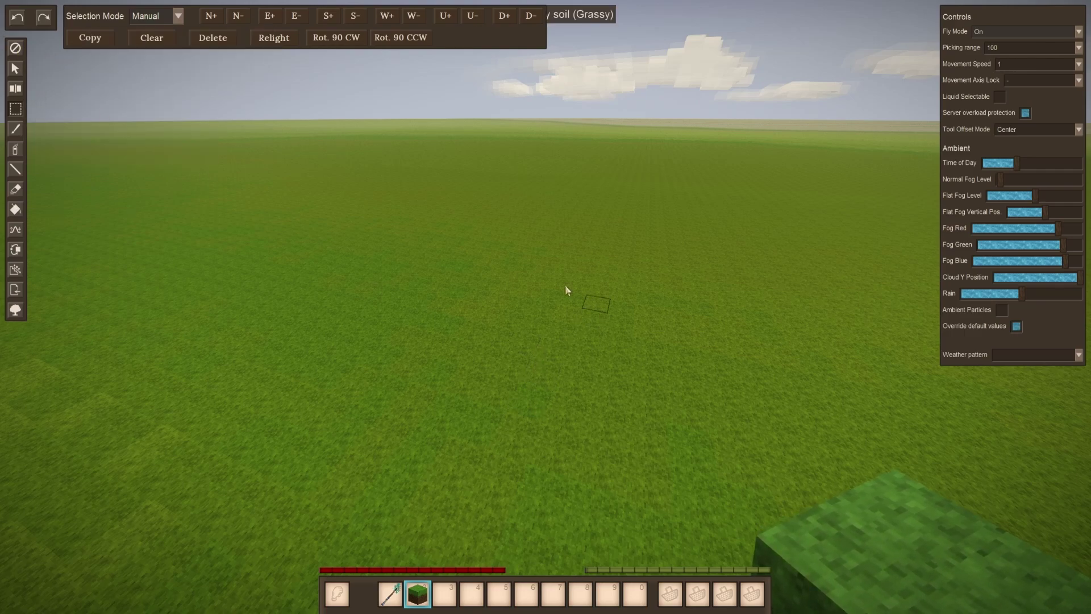
Step: Disable tool drawing to clear marked positions, close the WorldEdit panels, and place a grass block
{"action": "left_click", "coordinate": [18, 53]}
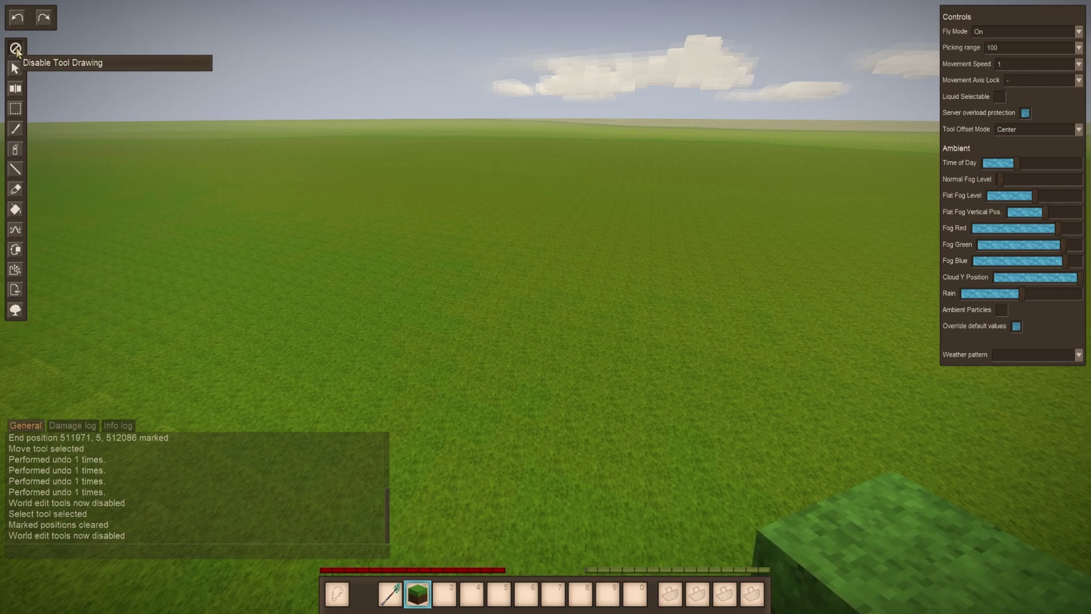
{"action": "key", "text": "Escape"}
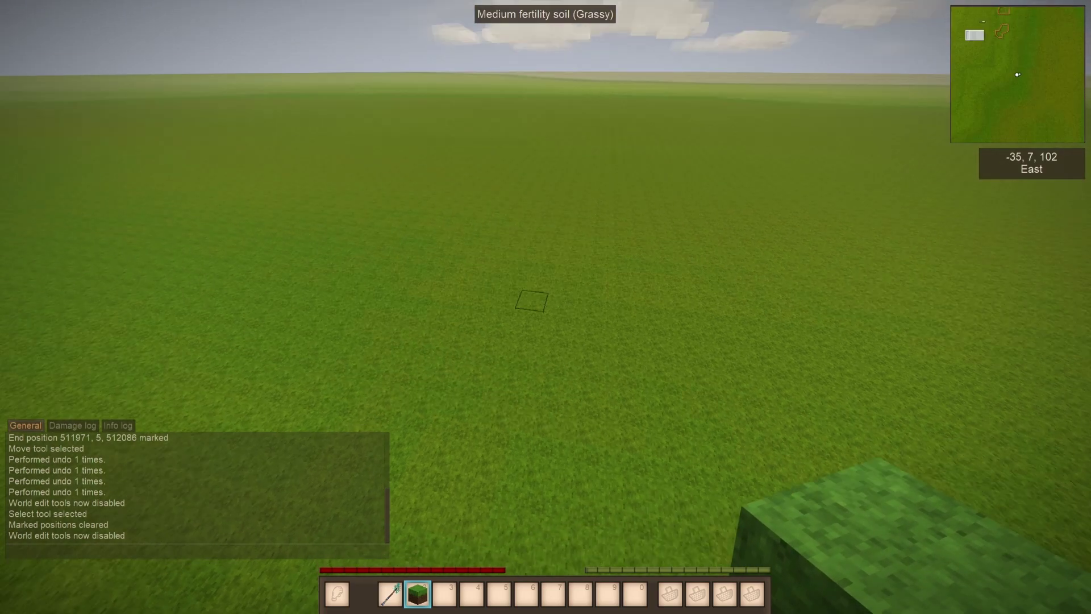
{"action": "right_click", "coordinate": [510, 309]}
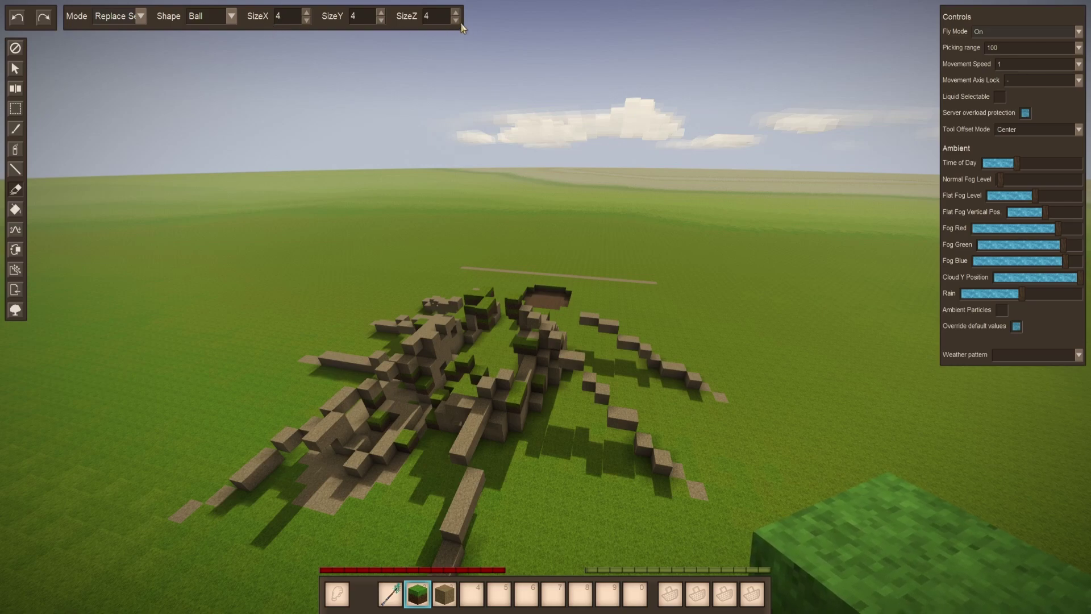
Step: Set the eraser SizeX to 2, undo the pyramid pit, and select the Paint brush
{"action": "left_click", "coordinate": [307, 20]}
{"action": "left_click", "coordinate": [307, 20]}
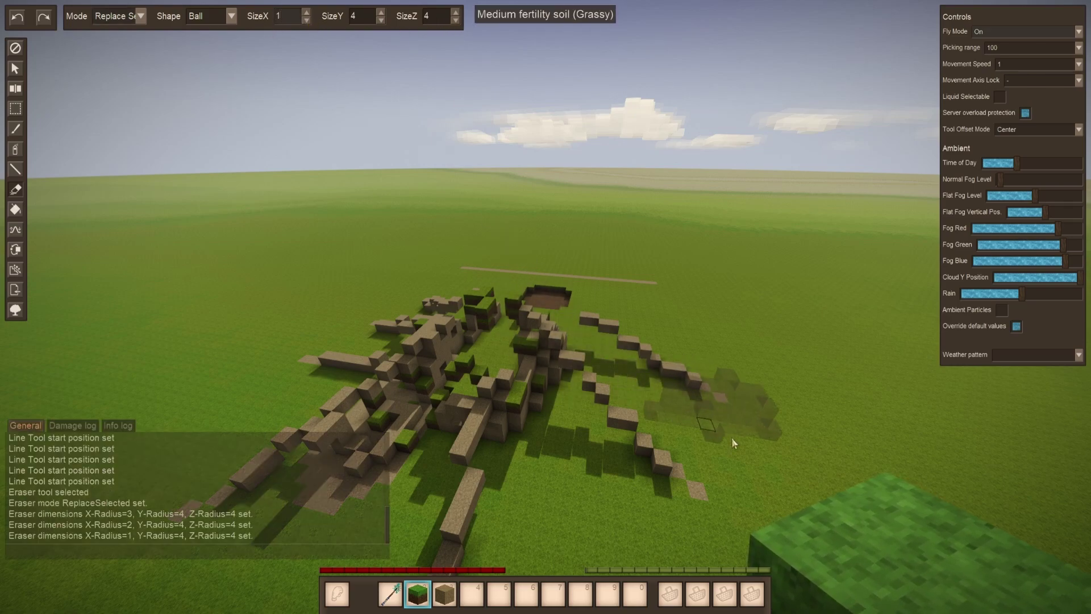
{"action": "left_click", "coordinate": [306, 13]}
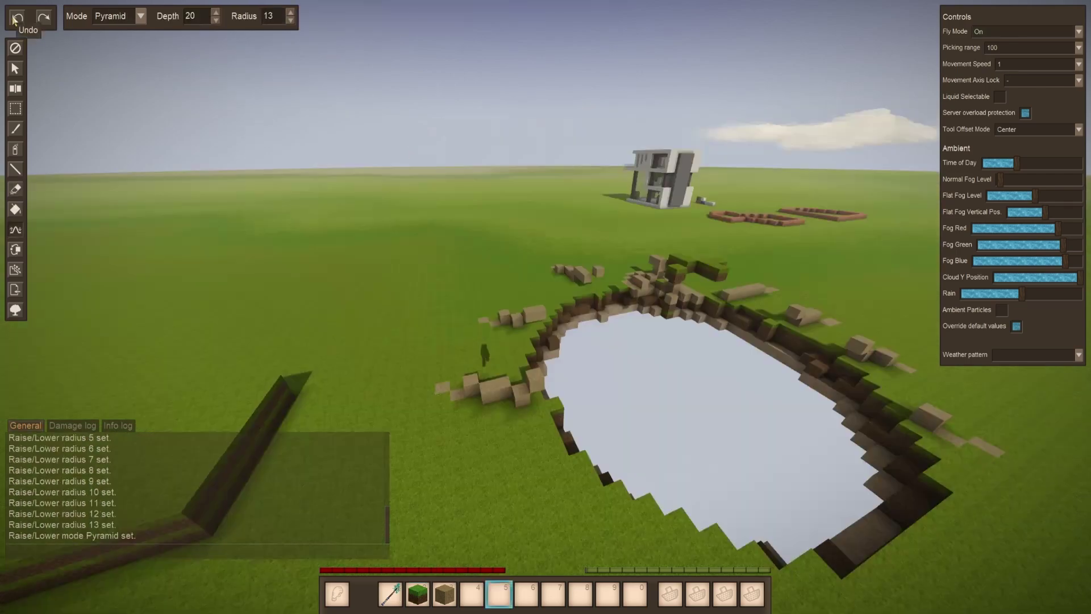
{"action": "left_click", "coordinate": [15, 19]}
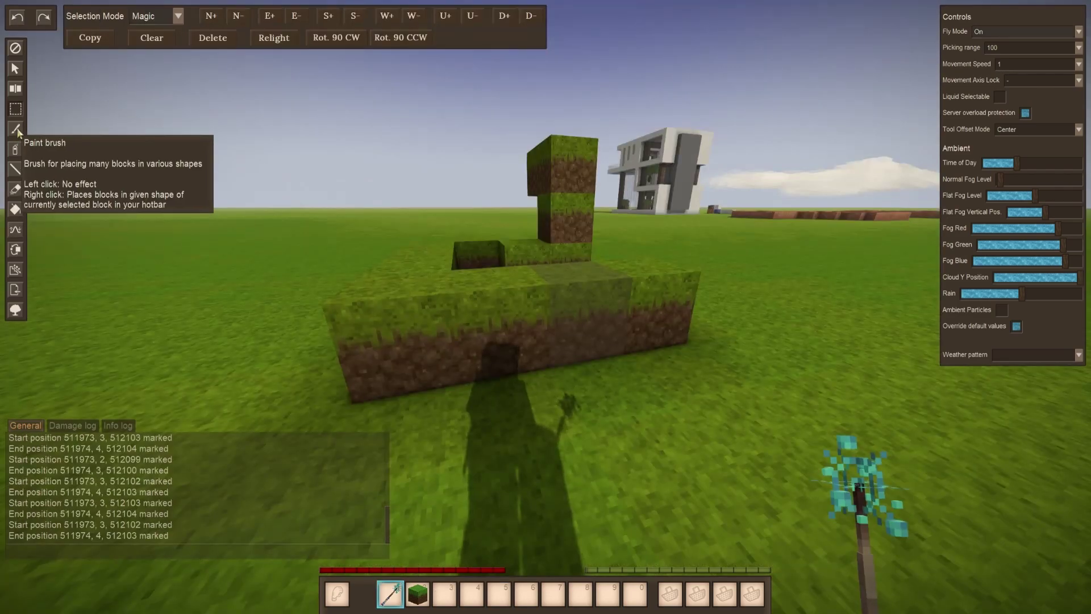
{"action": "left_click", "coordinate": [16, 129]}
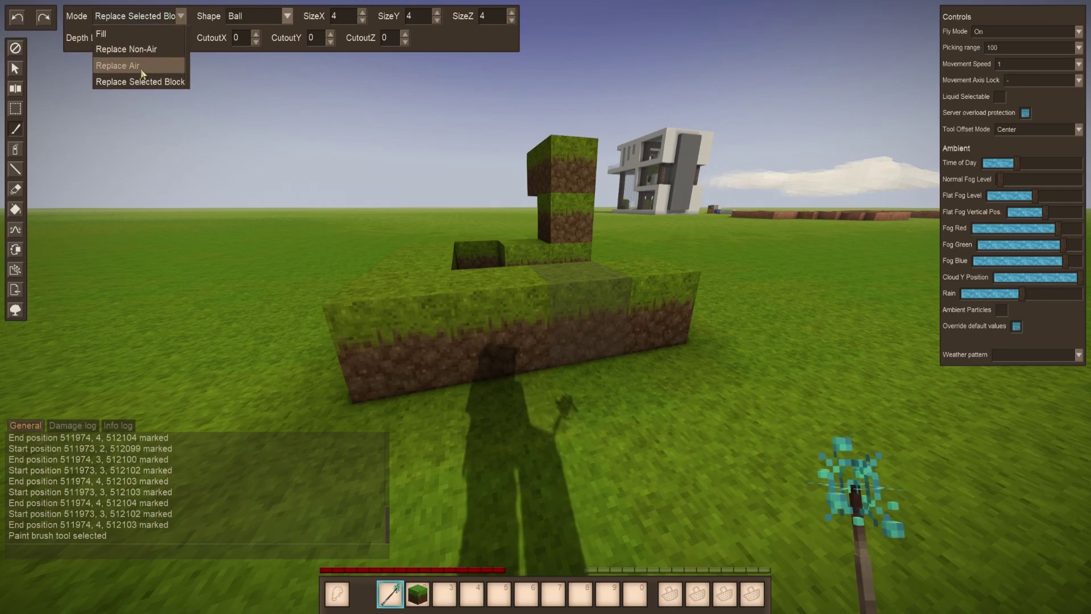
Step: Put Arid Packed Dirt from the creative inventory into hotbar slot 3
{"action": "left_click", "coordinate": [141, 72]}
{"action": "key", "text": "Escape"}
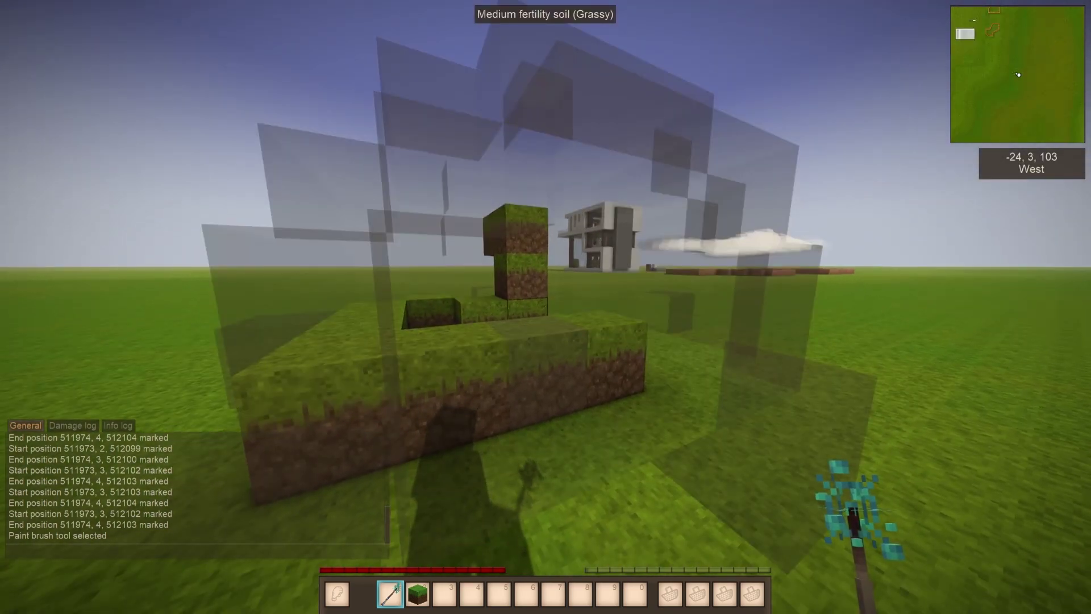
{"action": "key", "text": "e"}
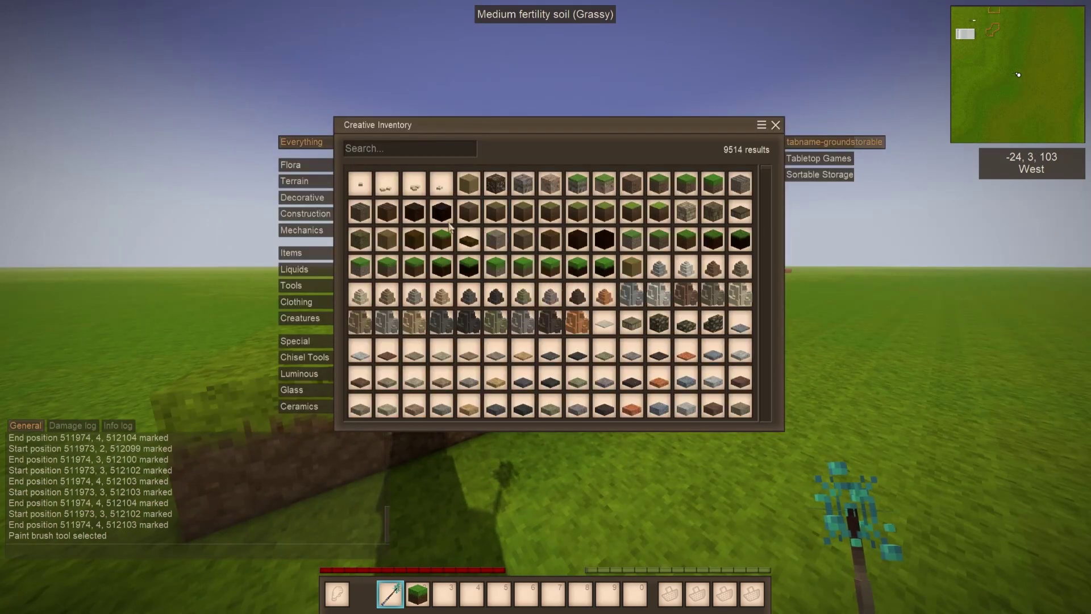
{"action": "left_click", "coordinate": [454, 591]}
{"action": "key", "text": "e"}
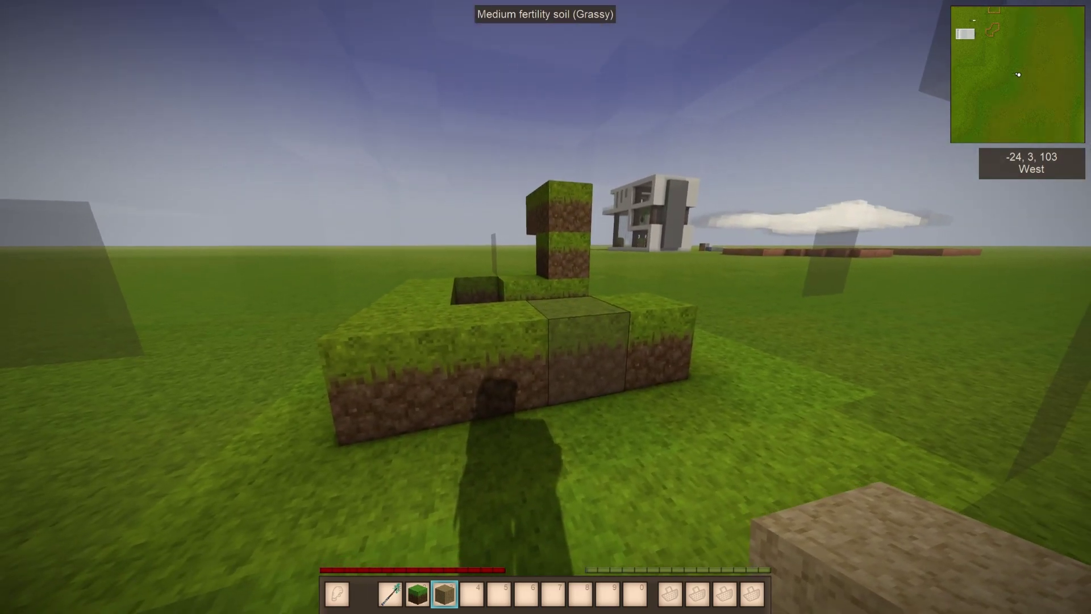
Step: Fly up and around the repainted dirt structure to inspect it, then reopen WorldEdit
{"action": "key", "text": "w"}
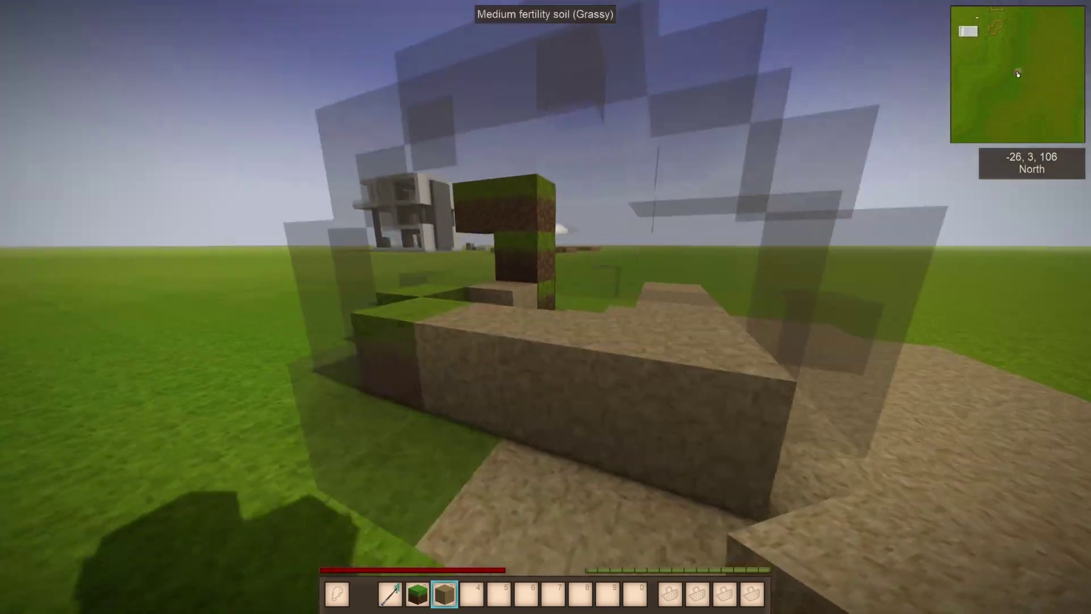
{"action": "key", "text": "space"}
{"action": "key", "text": "s"}
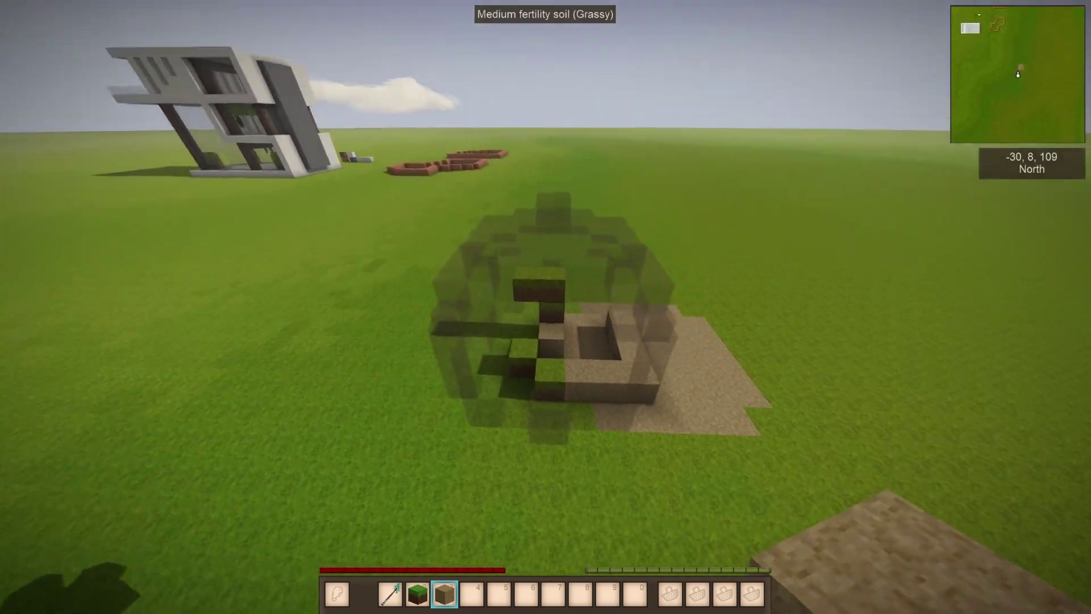
{"action": "key", "text": "a"}
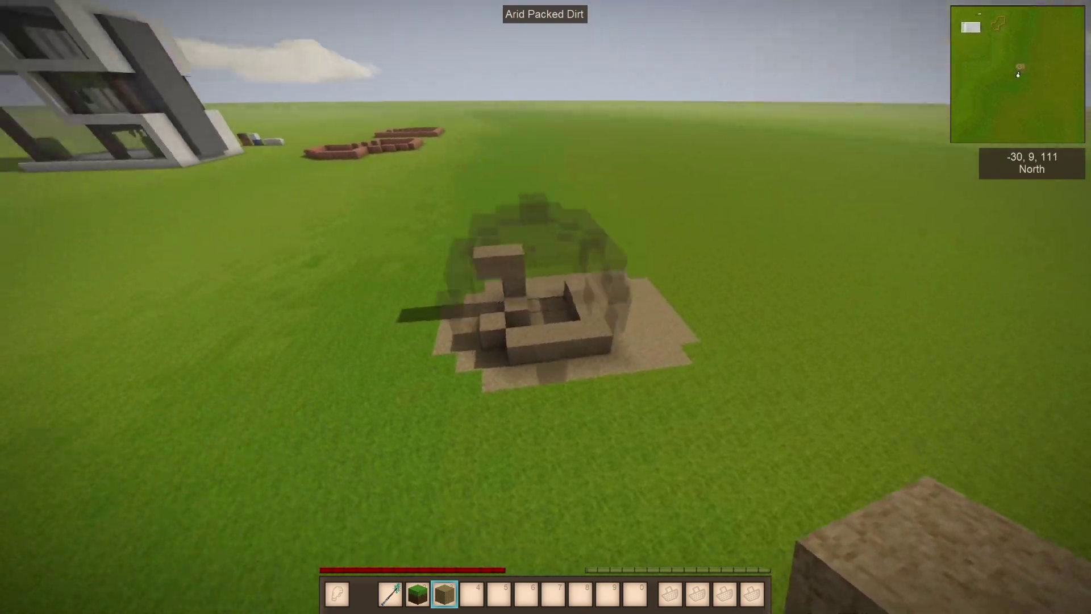
{"action": "key", "text": "Tab"}
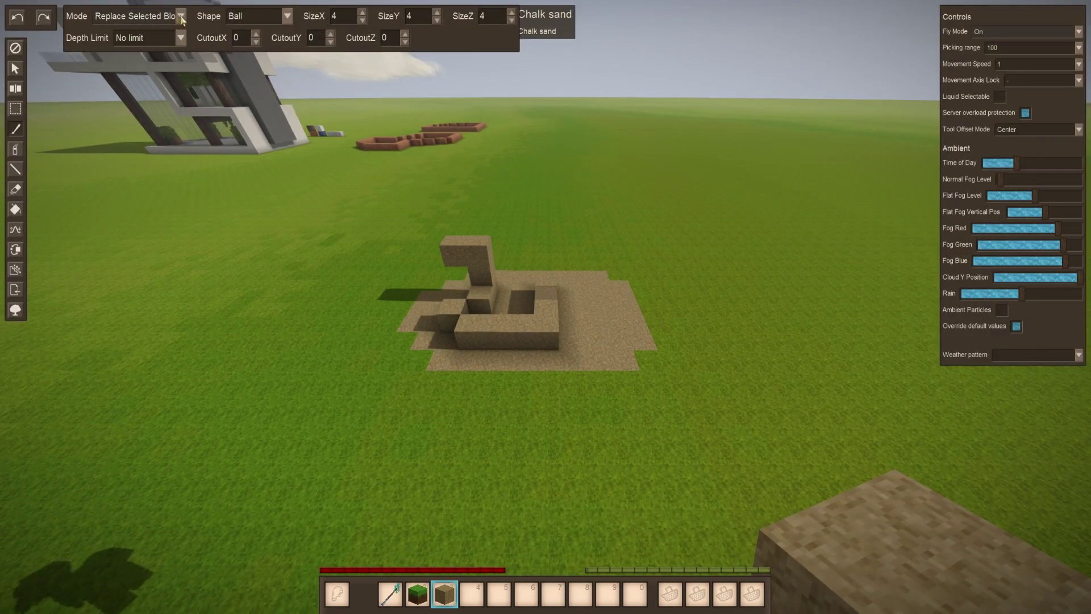
Step: Set the Paint brush to Replace Air and paint two dirt balls beside the structure
{"action": "left_click", "coordinate": [117, 65]}
{"action": "key", "text": "Tab"}
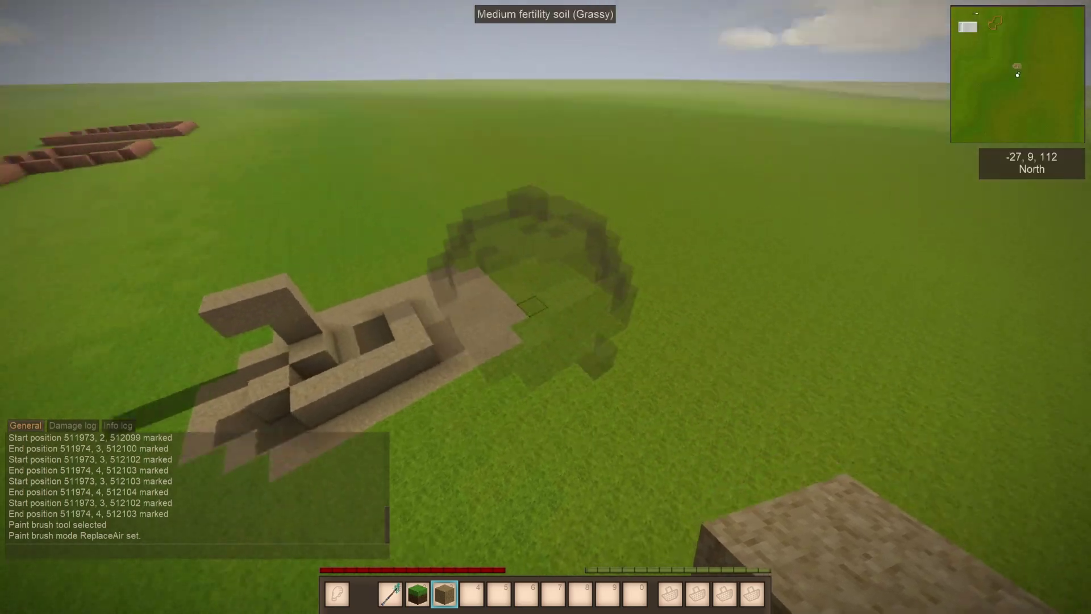
{"action": "left_click", "coordinate": [546, 307]}
{"action": "key", "text": "d"}
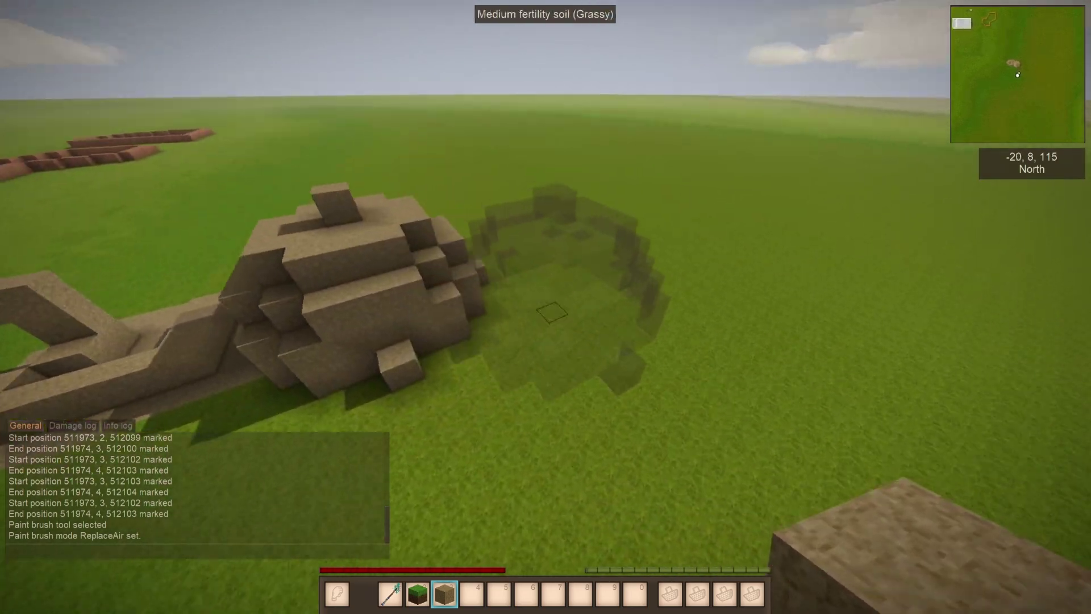
{"action": "left_click", "coordinate": [545, 307]}
Step: Paint a third dirt ball alongside, then circle close to inspect the lumpy mound
{"action": "key", "text": "s"}
{"action": "key", "text": "space"}
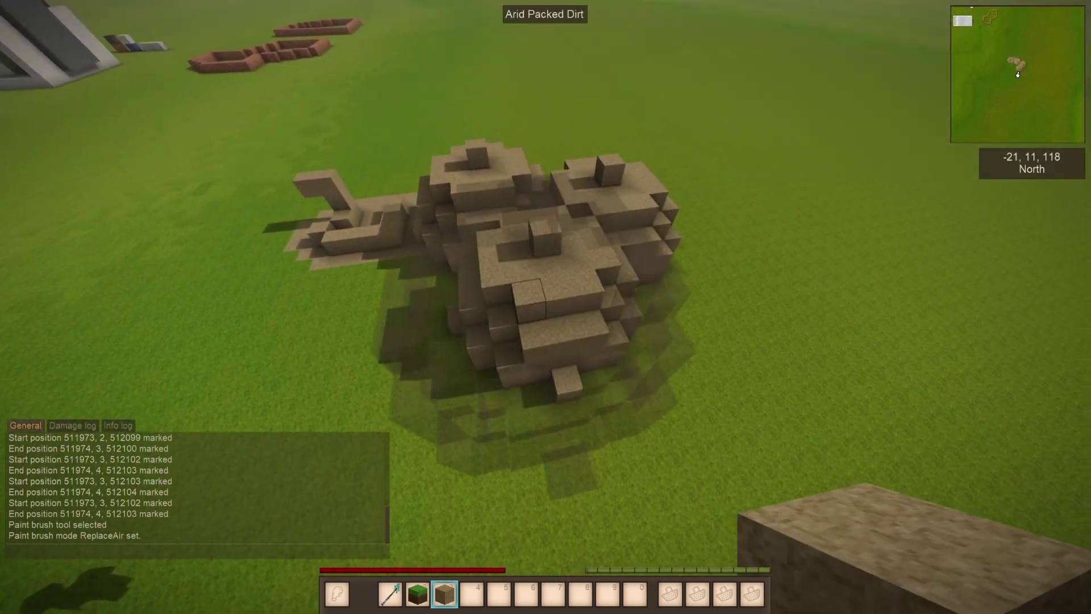
{"action": "key", "text": "d"}
{"action": "key", "text": "a"}
{"action": "left_click", "coordinate": [546, 307]}
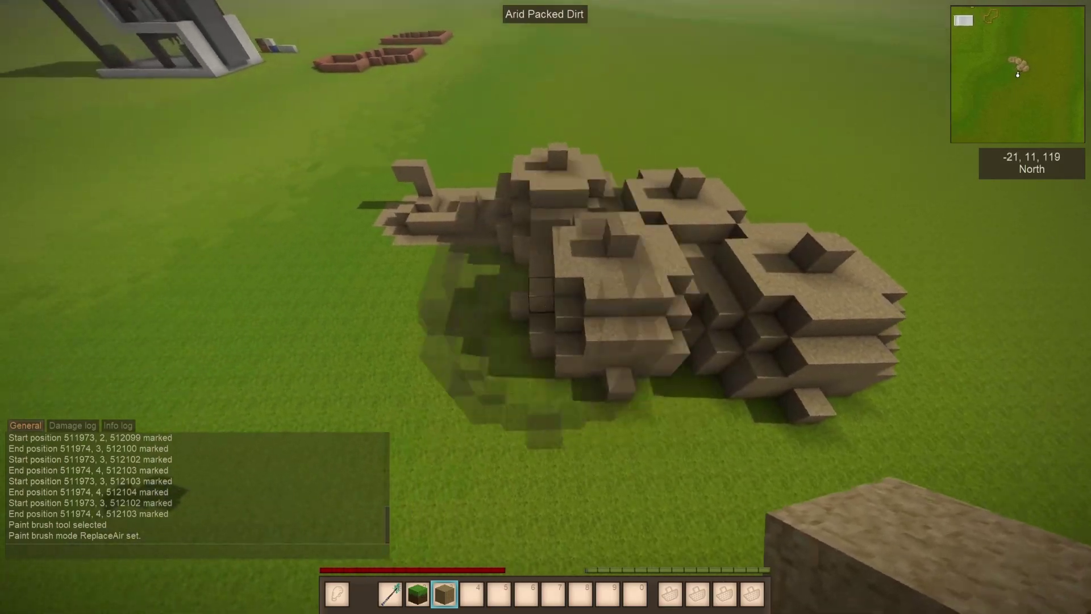
{"action": "key", "text": "s"}
{"action": "key", "text": "a"}
{"action": "key", "text": "c"}
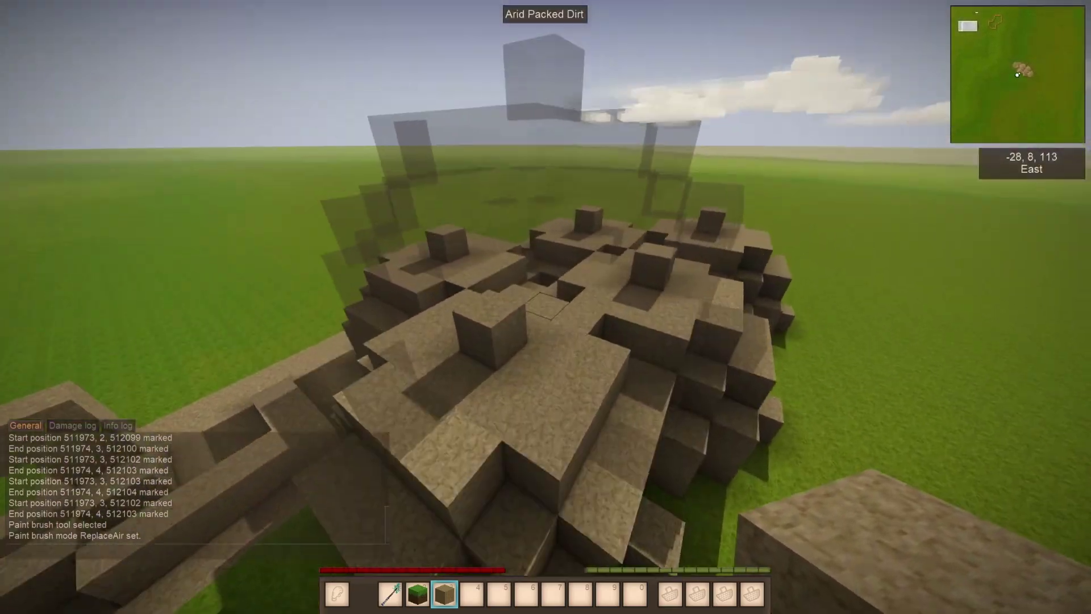
{"action": "key", "text": "s"}
{"action": "key", "text": "Tab"}
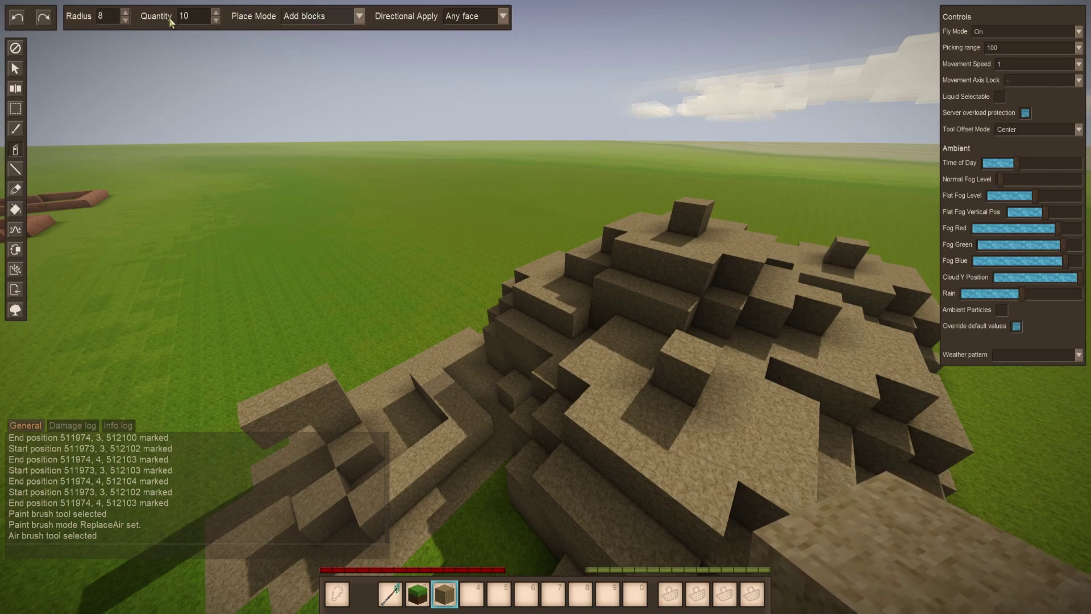
Step: Spray the Air brush onto the mound to turn some dirt blocks into grass
{"action": "key", "text": "Tab"}
{"action": "key", "text": "s"}
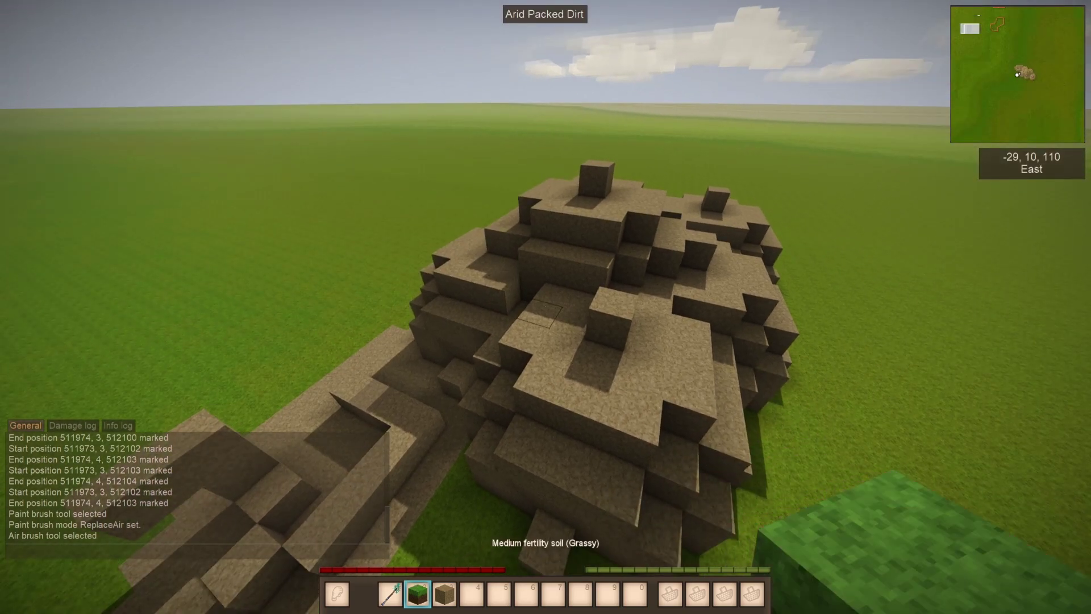
{"action": "key", "text": "a"}
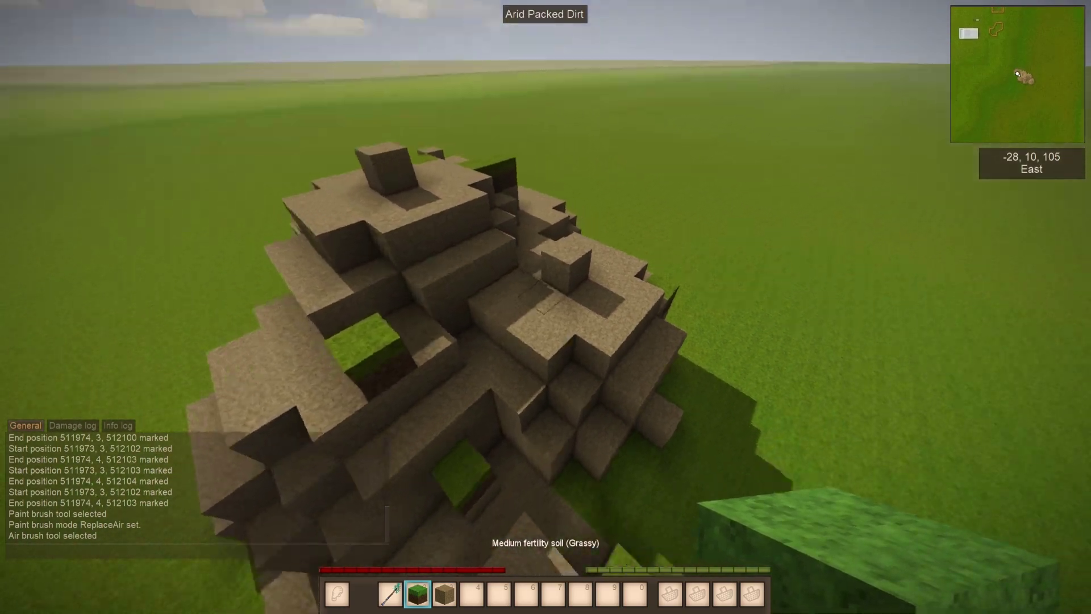
{"action": "left_click", "coordinate": [545, 307]}
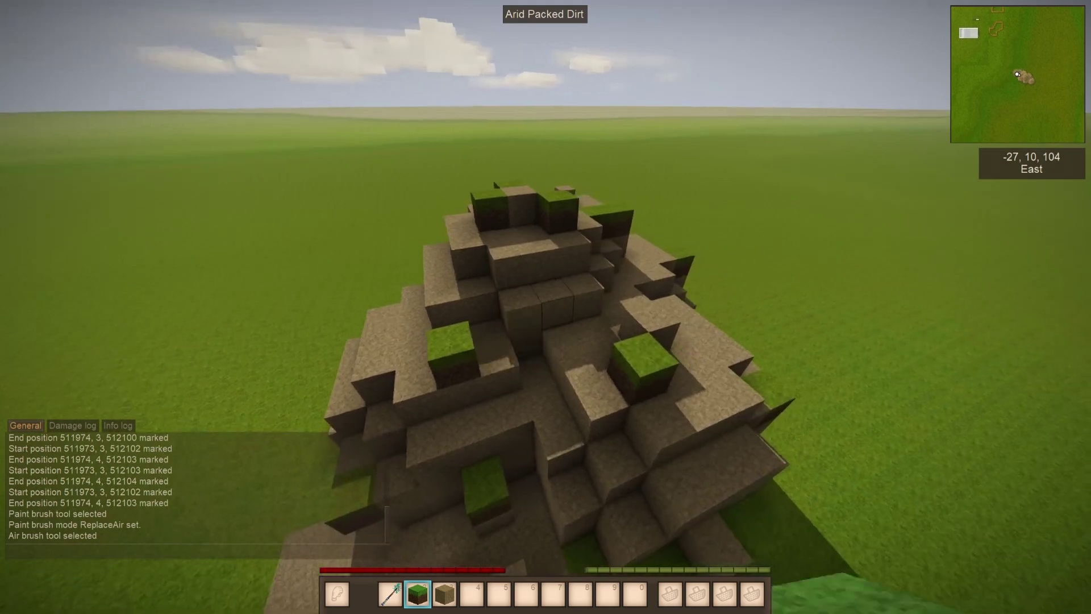
{"action": "key", "text": "d"}
Step: Set the Air brush Place Mode to Replace and spray grass patches across the mound
{"action": "key", "text": "Tab"}
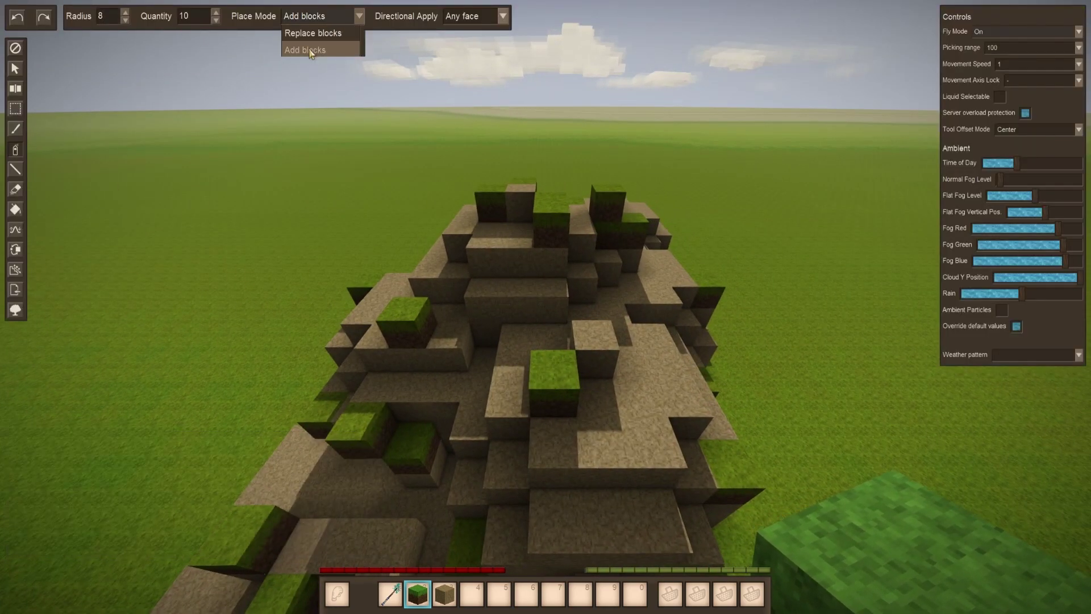
{"action": "left_click", "coordinate": [312, 34]}
{"action": "left_click", "coordinate": [510, 276]}
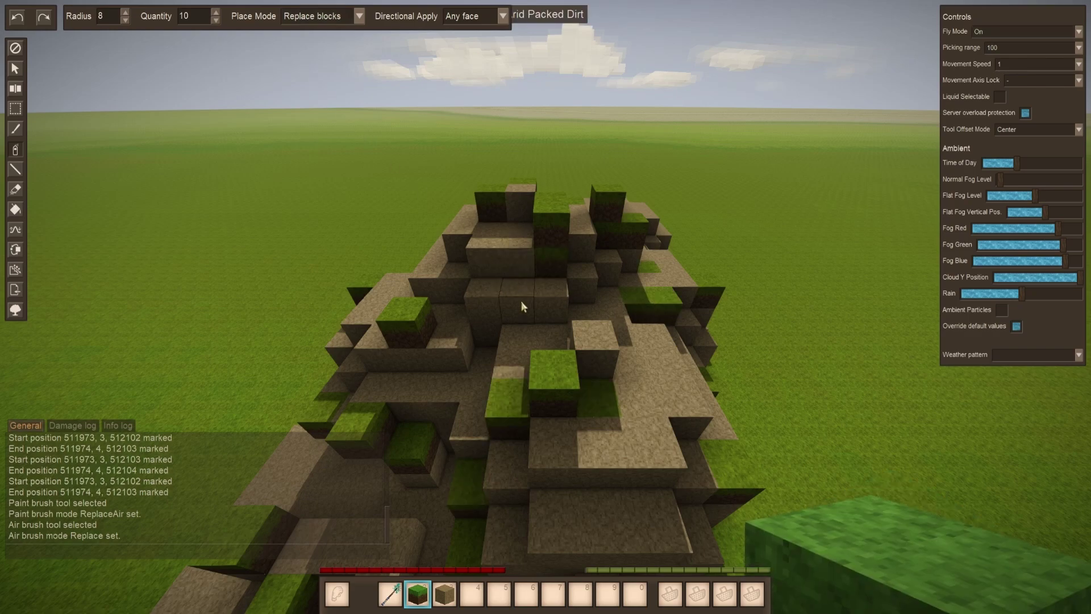
{"action": "left_click", "coordinate": [468, 332]}
{"action": "key", "text": "Tab"}
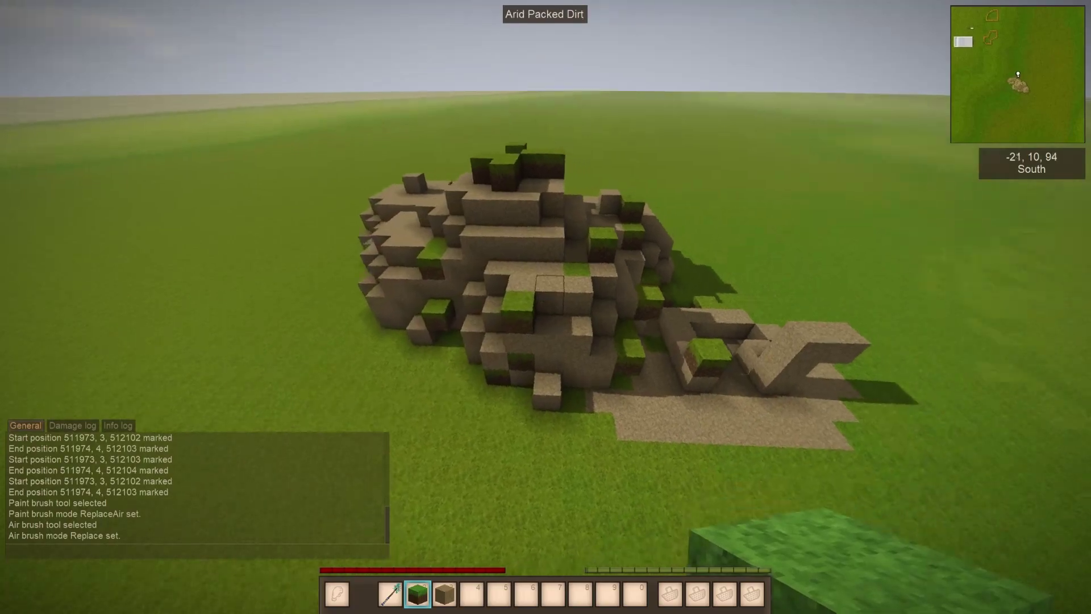
{"action": "key", "text": "3"}
{"action": "key", "text": "w"}
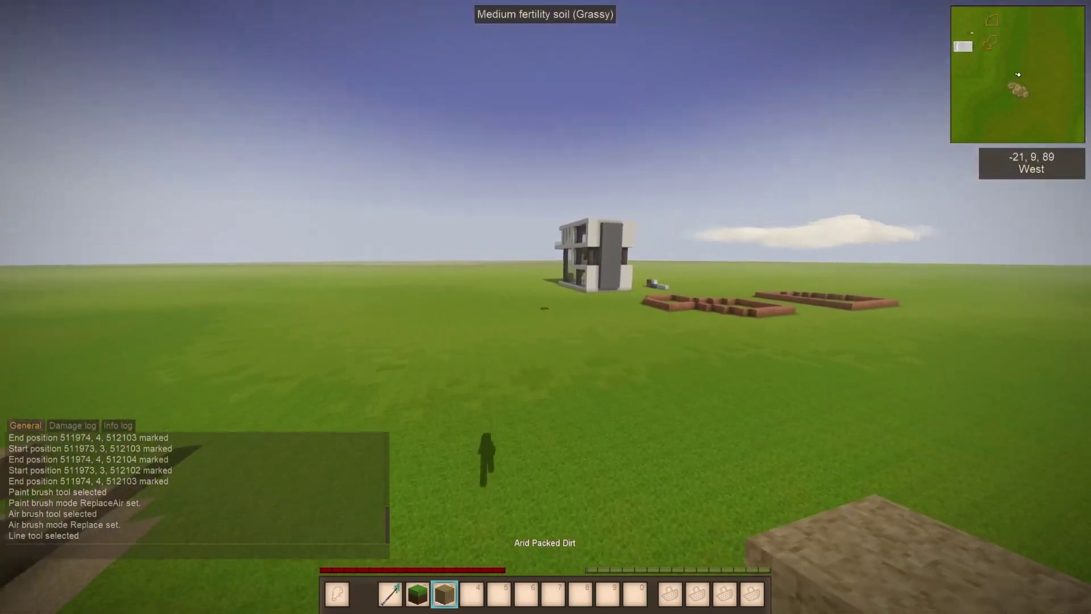
{"action": "scroll", "coordinate": [546, 307], "scroll_direction": "up", "scroll_amount": 2}
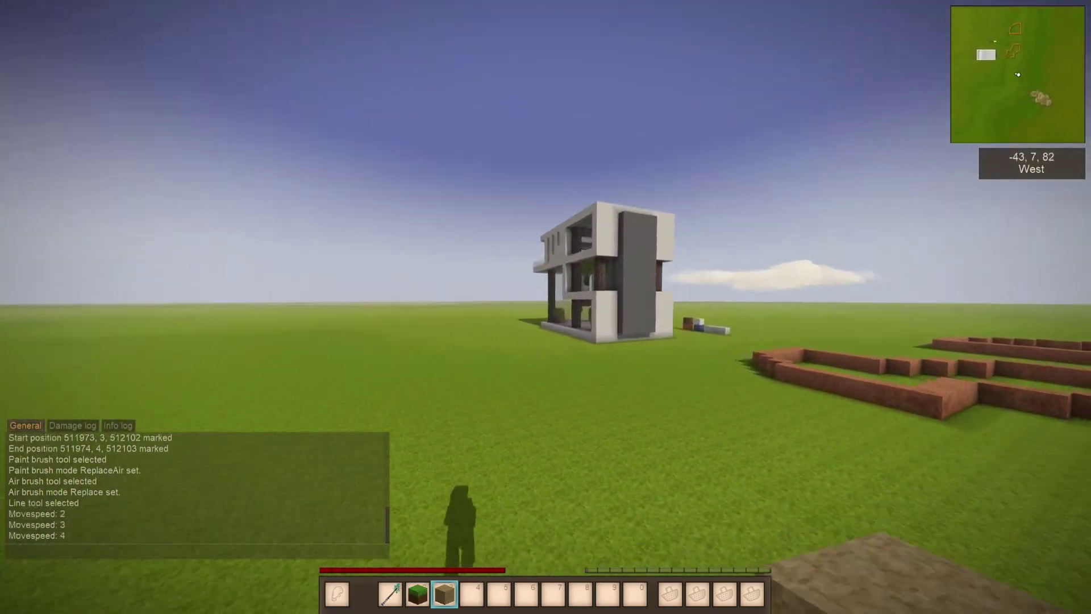
{"action": "key", "text": "w"}
{"action": "key", "text": "w"}
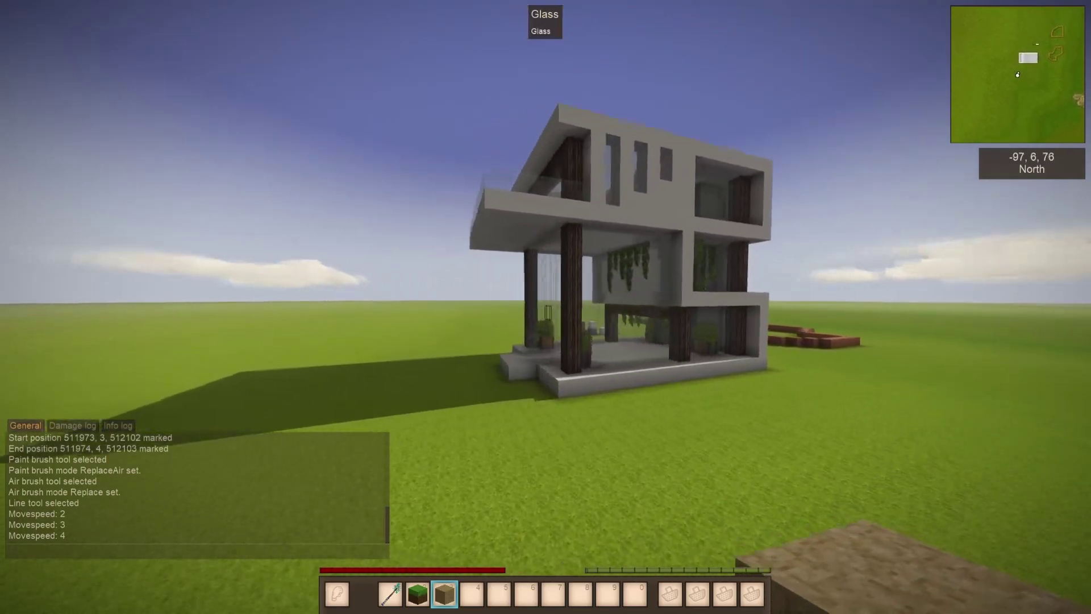
{"action": "key", "text": "w"}
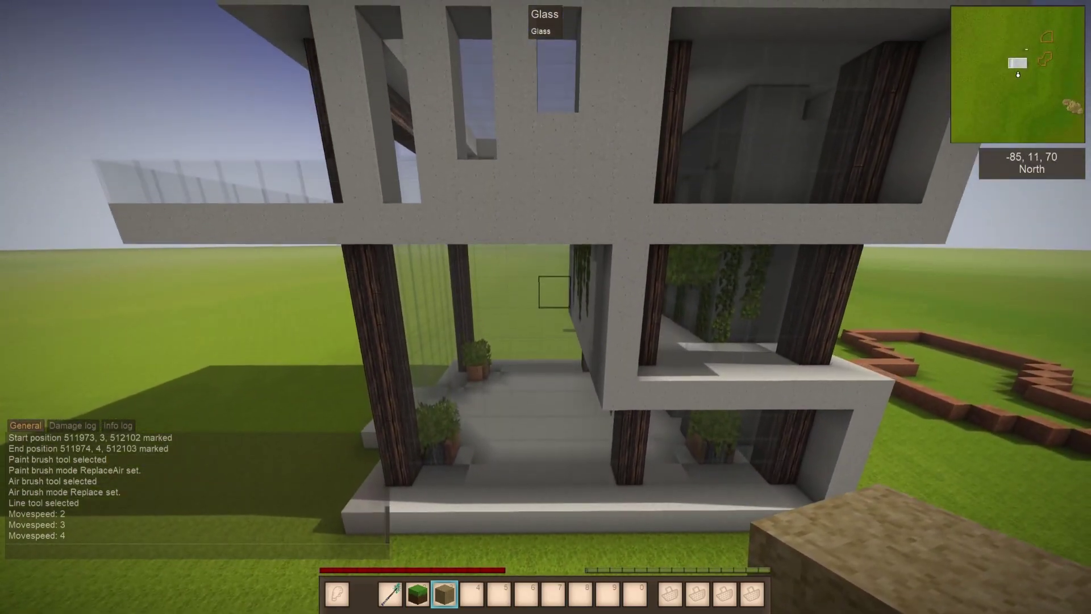
{"action": "key", "text": "s"}
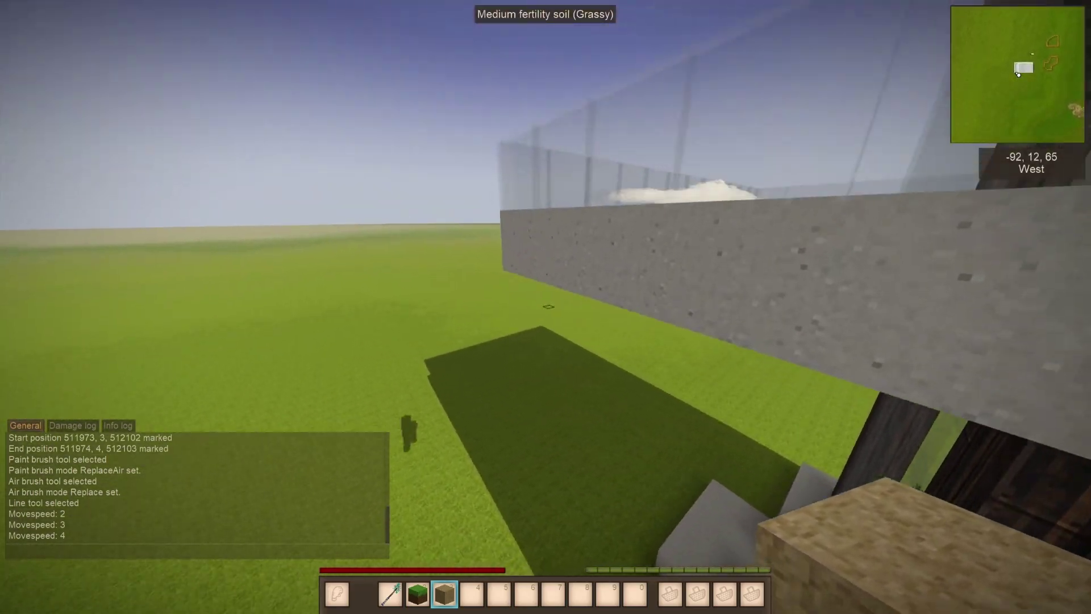
{"action": "key", "text": "s"}
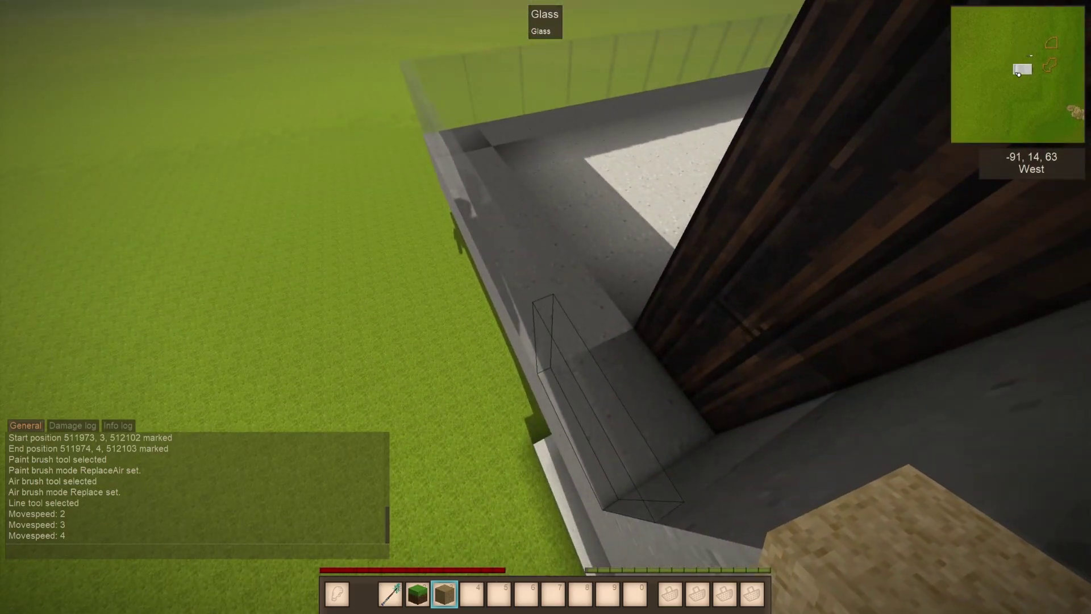
{"action": "key", "text": "w"}
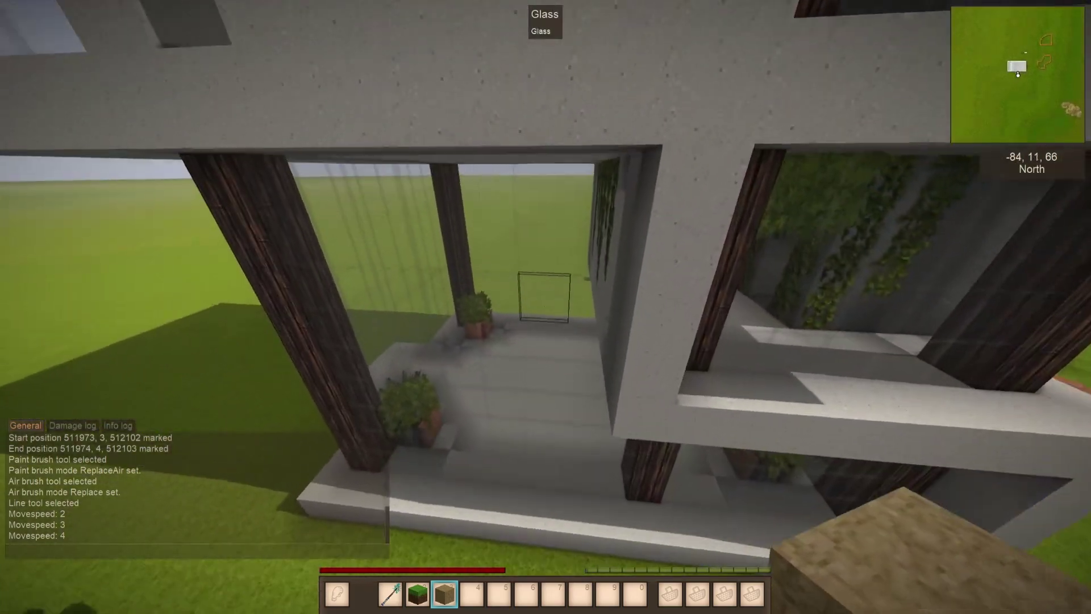
Step: Fly back to the mound holding the Magic wand, ending on arid packed dirt
{"action": "key", "text": "w"}
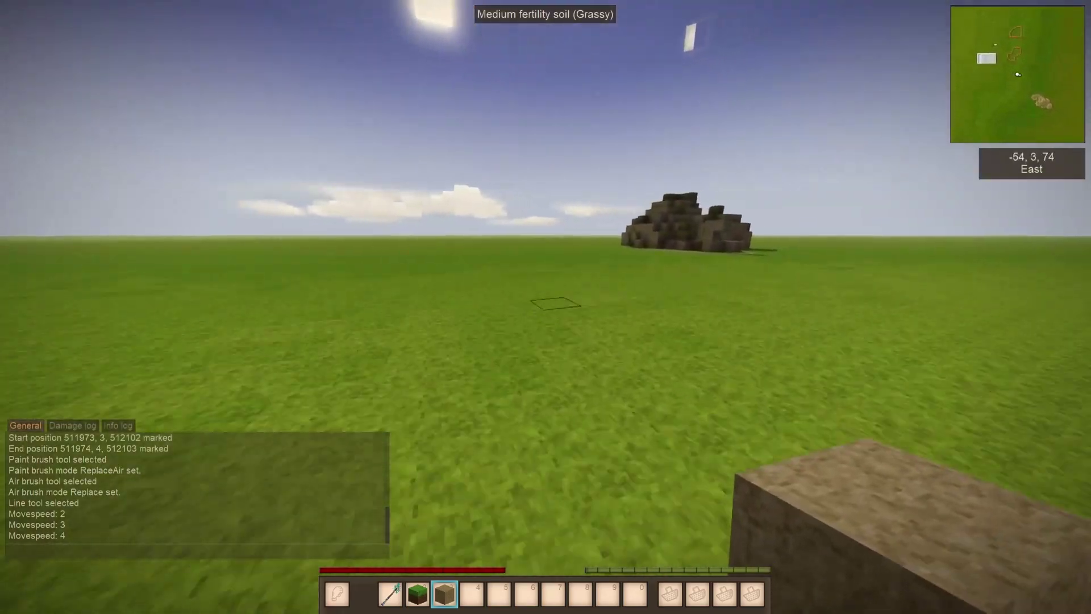
{"action": "scroll", "coordinate": [545, 306], "scroll_direction": "down", "scroll_amount": 1}
{"action": "key", "text": "e"}
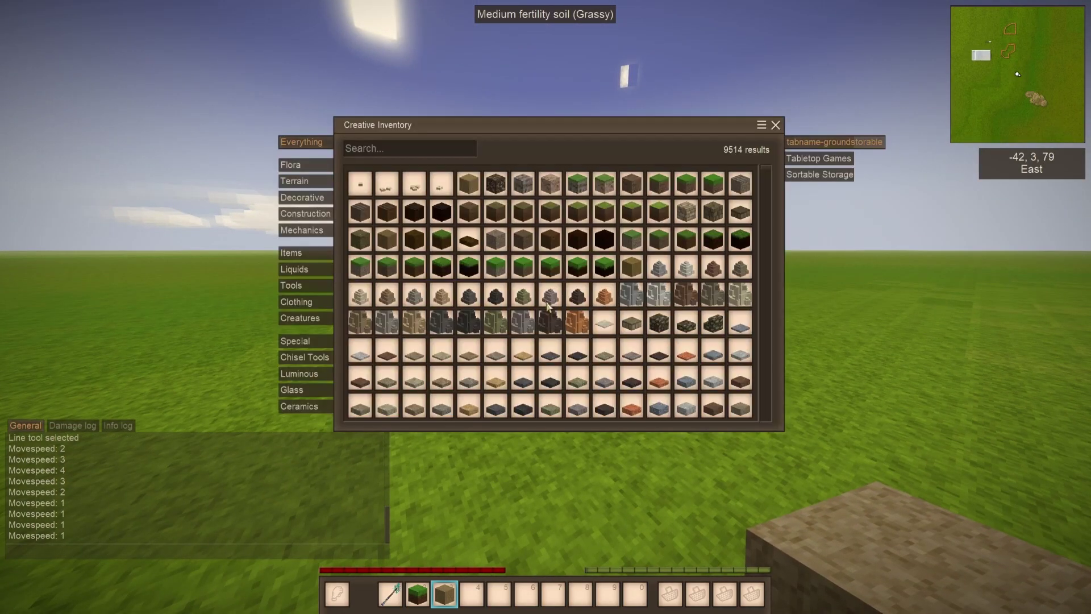
{"action": "key", "text": "e"}
{"action": "key", "text": "1"}
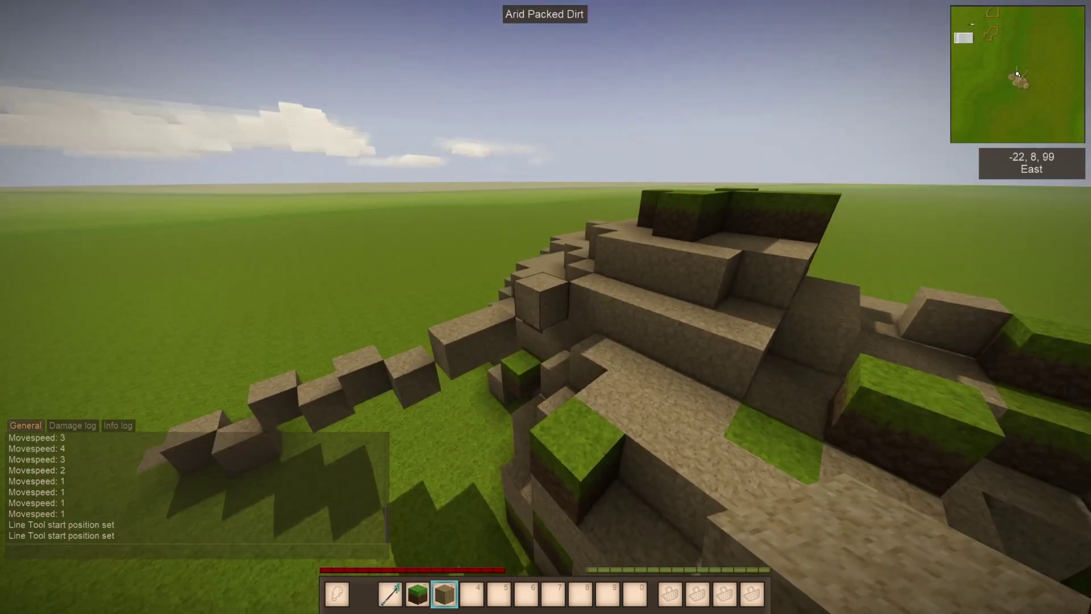
{"action": "key", "text": "2"}
{"action": "key", "text": "3"}
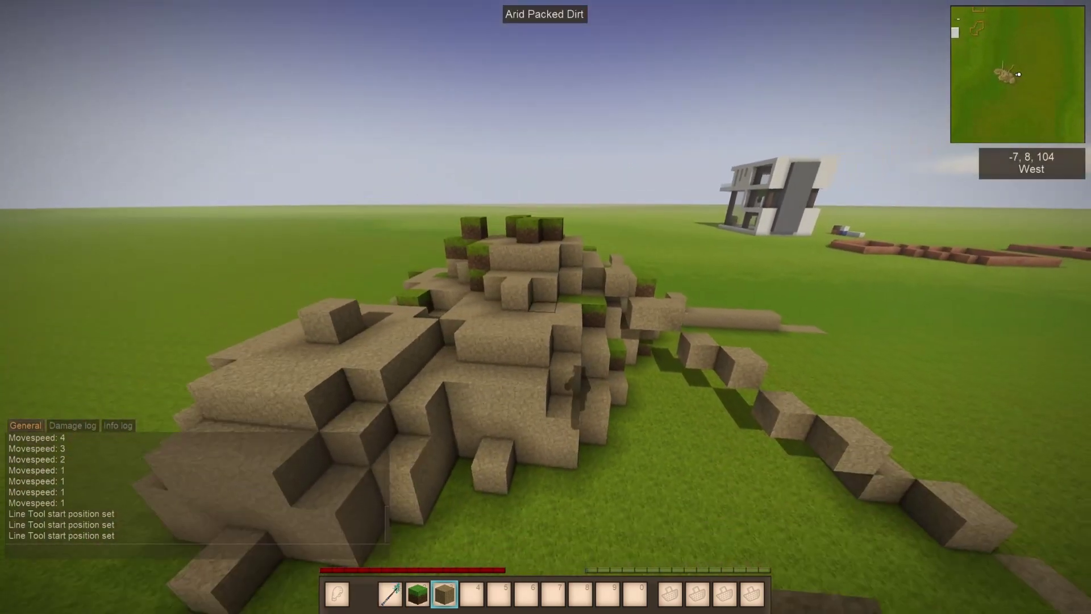
{"action": "key", "text": "2"}
{"action": "key", "text": "3"}
{"action": "key", "text": "2"}
{"action": "key", "text": "3"}
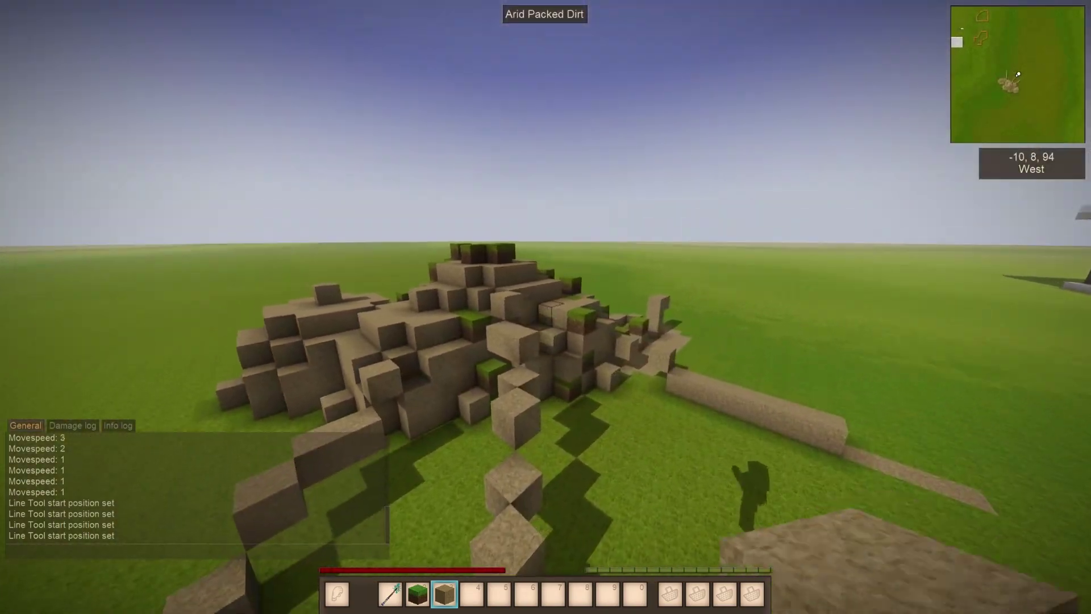
{"action": "key", "text": "2"}
{"action": "key", "text": "3"}
Step: Draw several arid packed dirt ridges running out from the mound with the line tool
{"action": "left_click", "coordinate": [546, 306]}
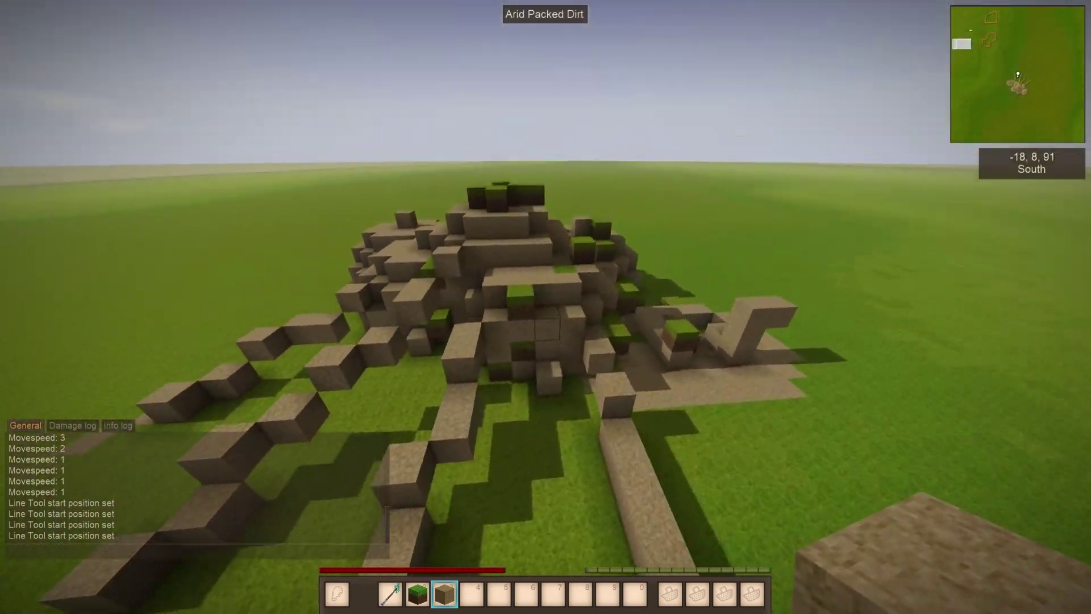
{"action": "key", "text": "2"}
{"action": "key", "text": "3"}
{"action": "left_click", "coordinate": [546, 307]}
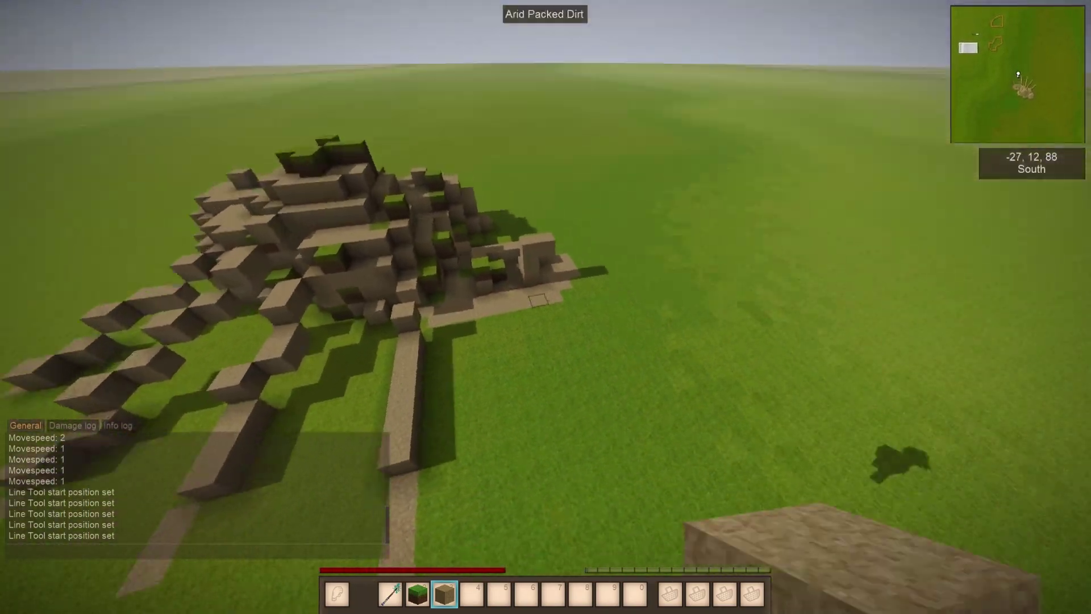
{"action": "key", "text": "2"}
{"action": "key", "text": "3"}
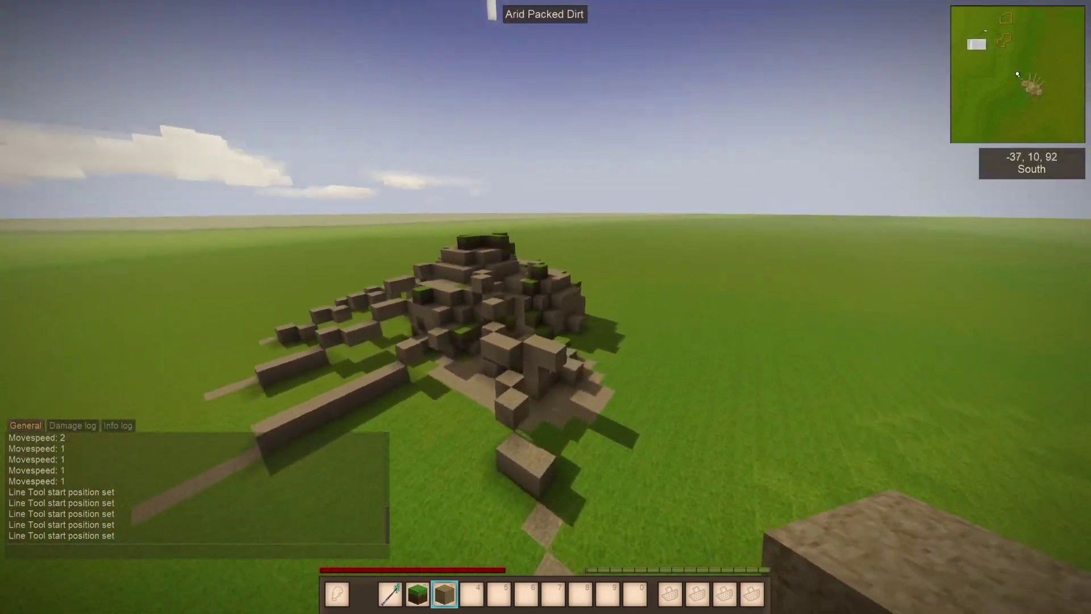
{"action": "key", "text": "2"}
{"action": "left_click", "coordinate": [546, 307]}
{"action": "key", "text": "3"}
{"action": "key", "text": "2"}
{"action": "left_click", "coordinate": [546, 307]}
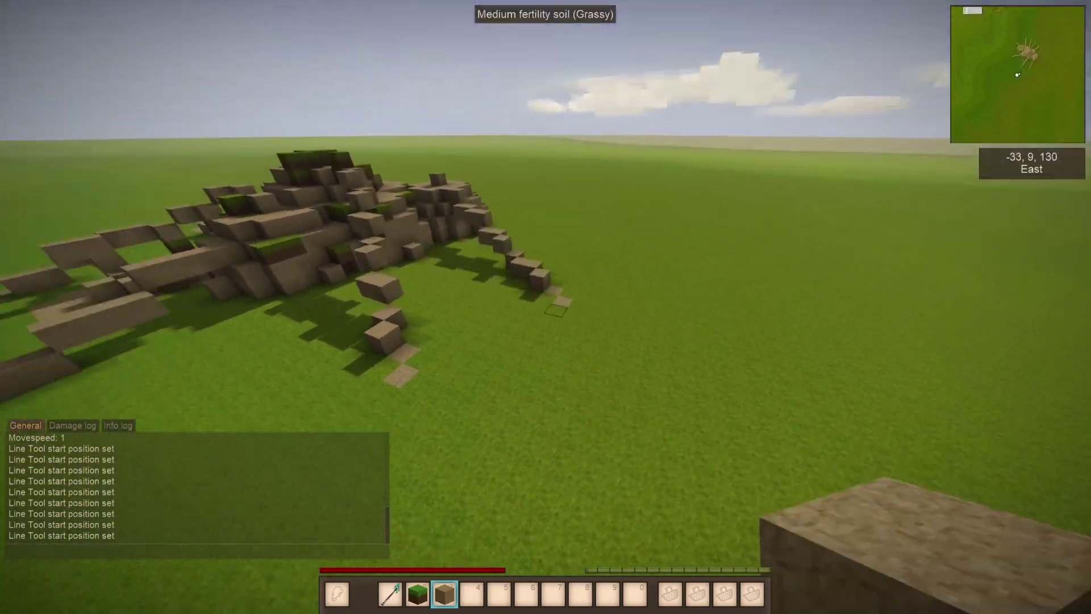
Step: Lay a long arid packed dirt line across the grass
{"action": "key", "text": "3"}
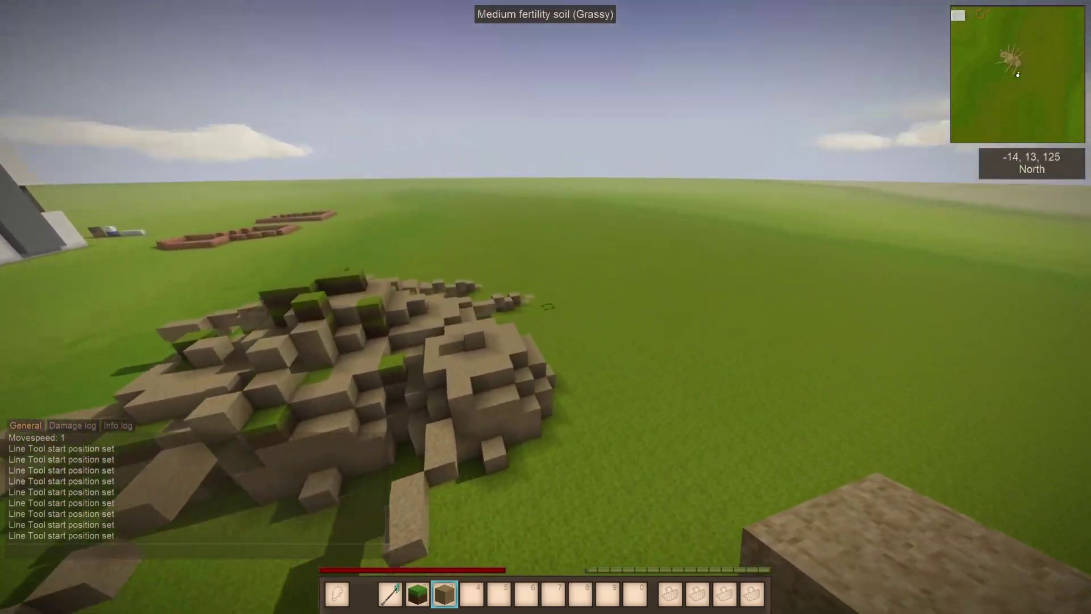
{"action": "left_click", "coordinate": [546, 307]}
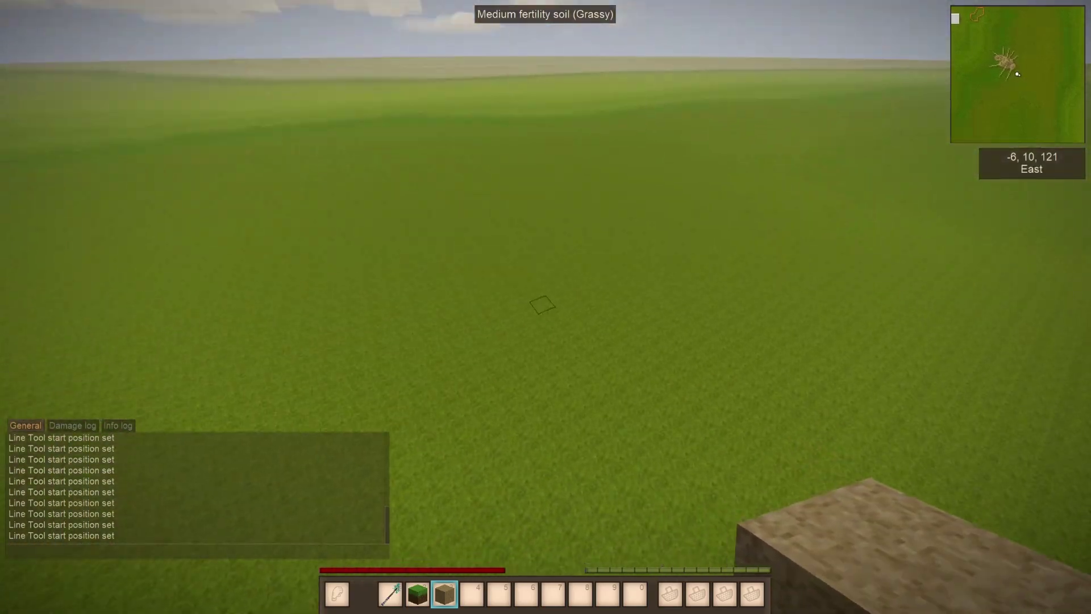
{"action": "left_click", "coordinate": [543, 305]}
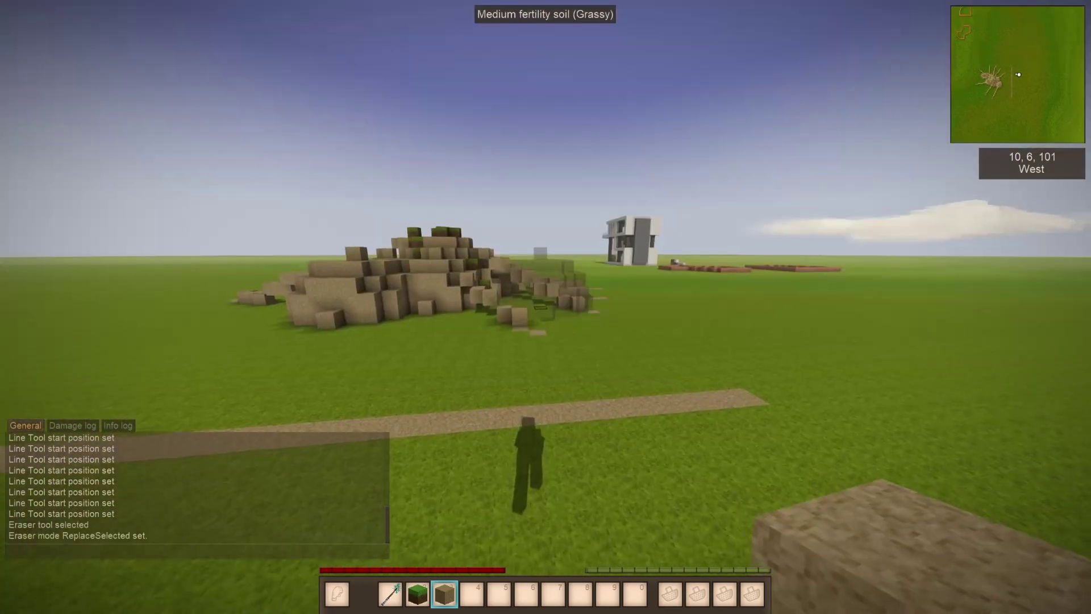
Step: Fly through the mound to the open grass and erase a pit beside it
{"action": "key", "text": "w"}
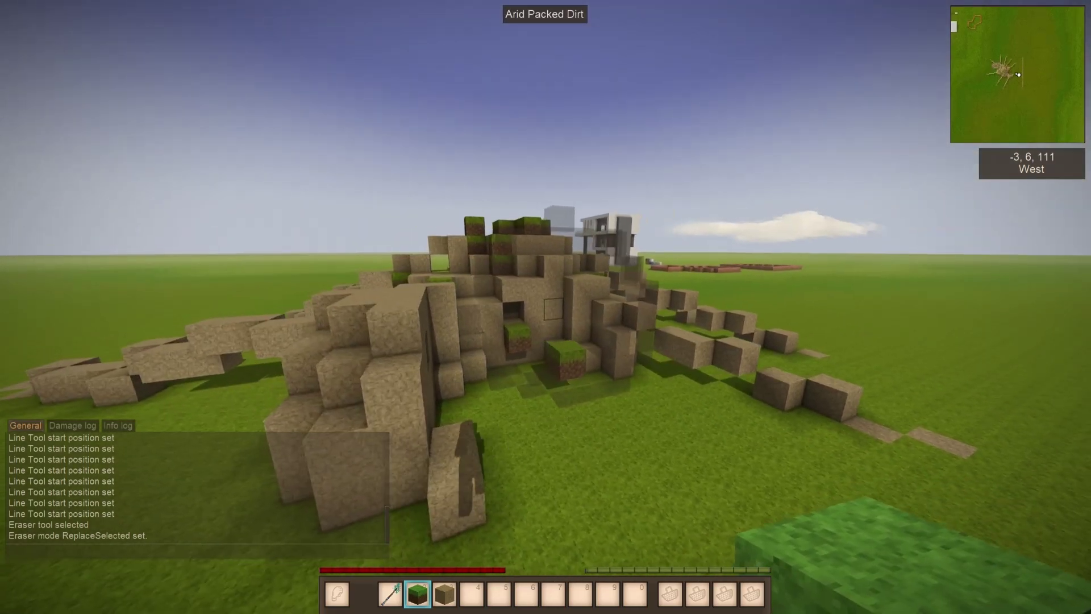
{"action": "key", "text": "d"}
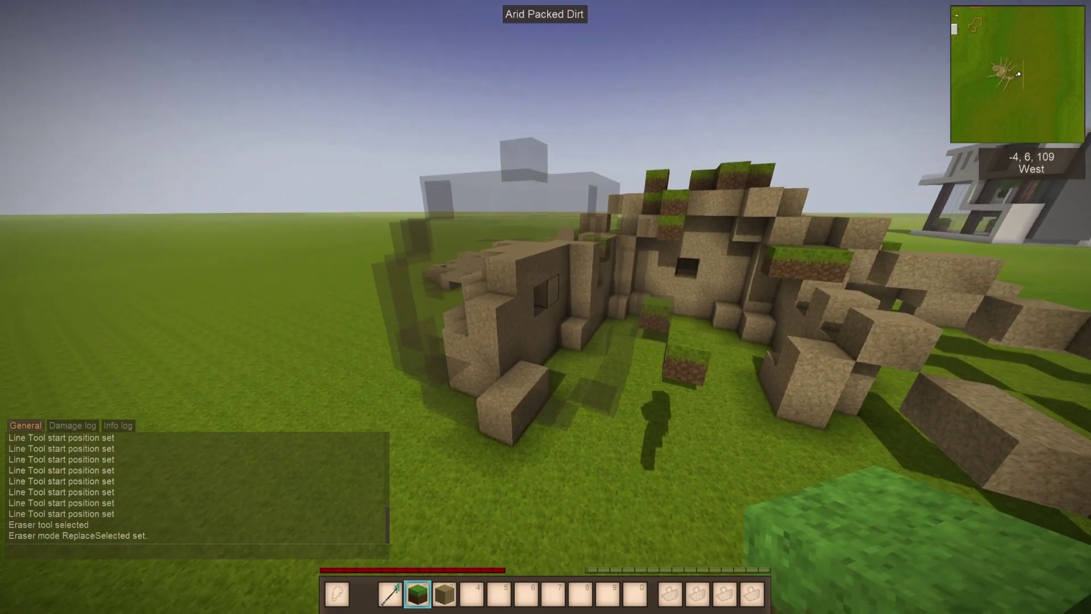
{"action": "key", "text": "d"}
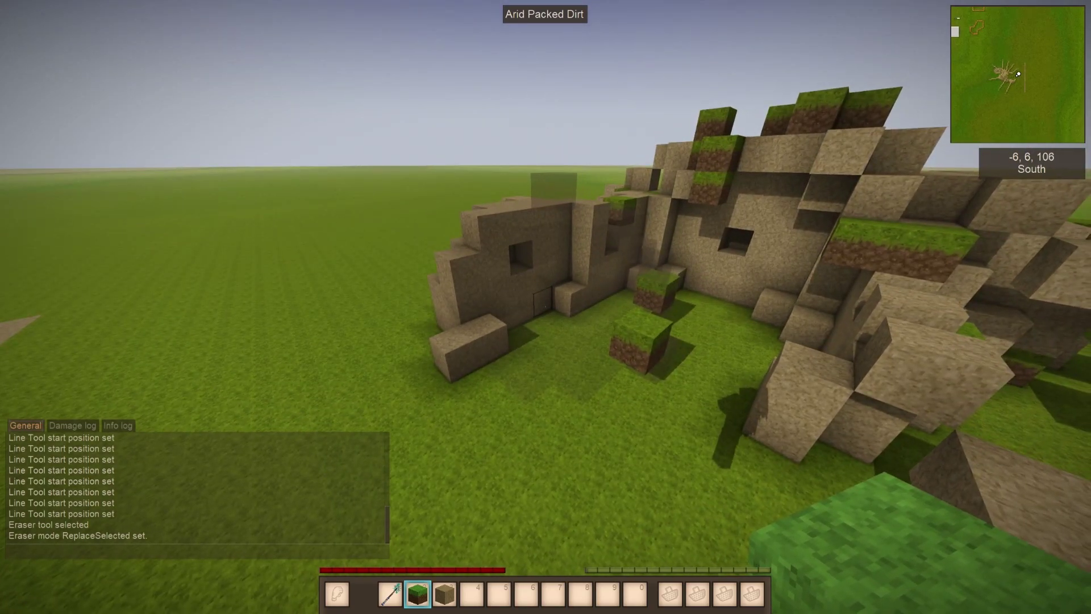
{"action": "key", "text": "a"}
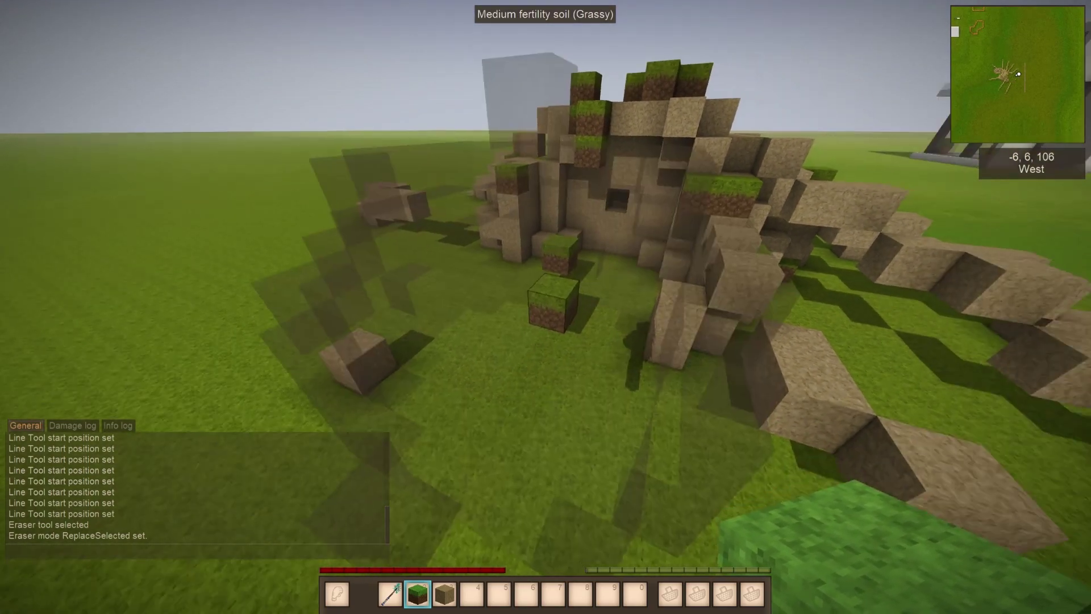
{"action": "key", "text": "w"}
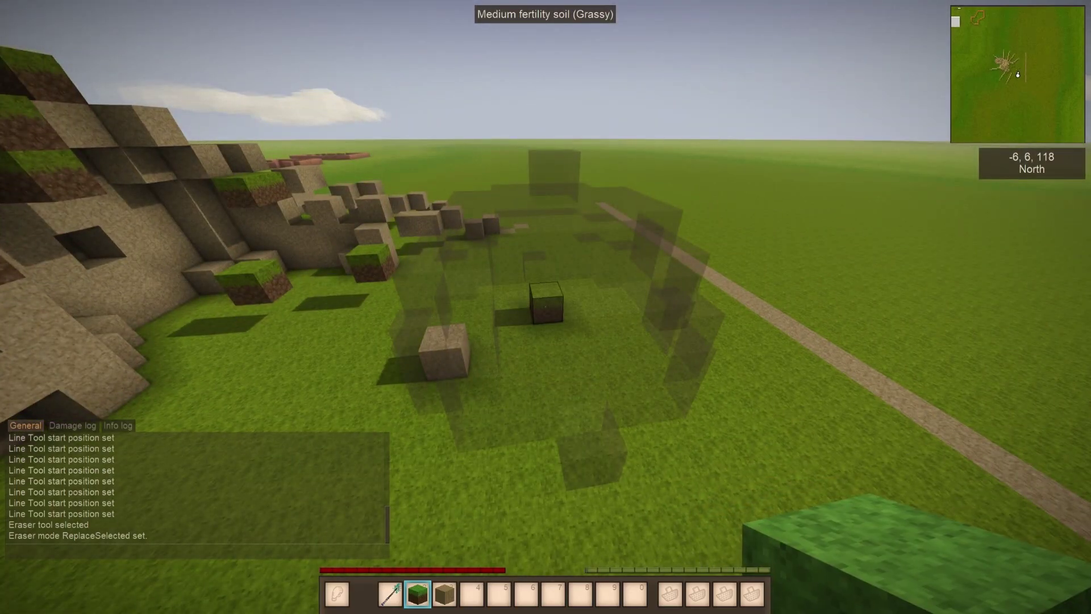
{"action": "left_click", "coordinate": [546, 307]}
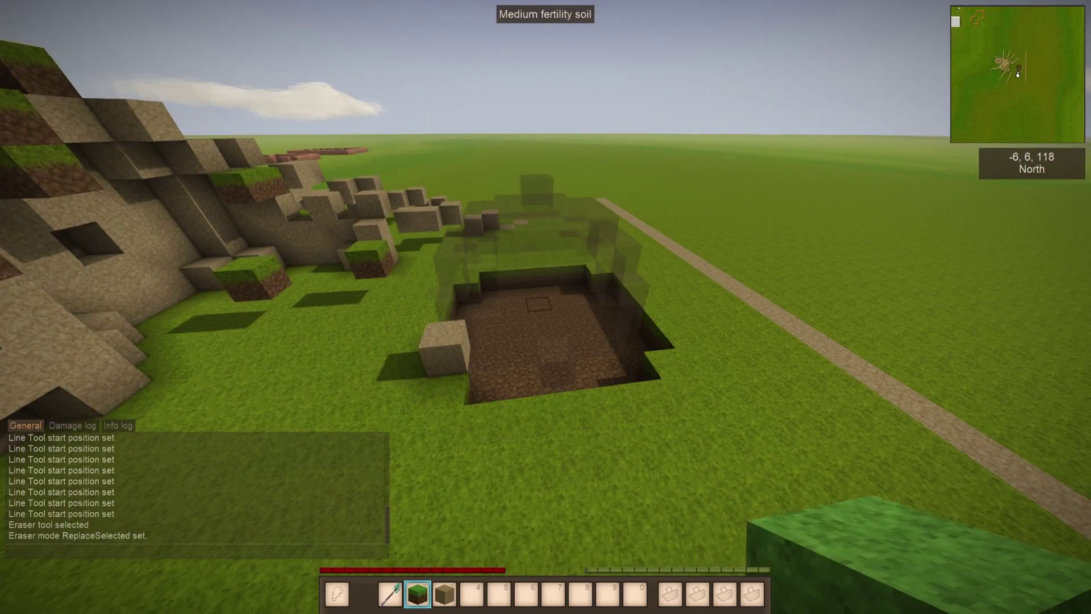
Step: Back away and rise to view the mound and new pit together, then show the tools
{"action": "key", "text": "d"}
{"action": "key", "text": "d"}
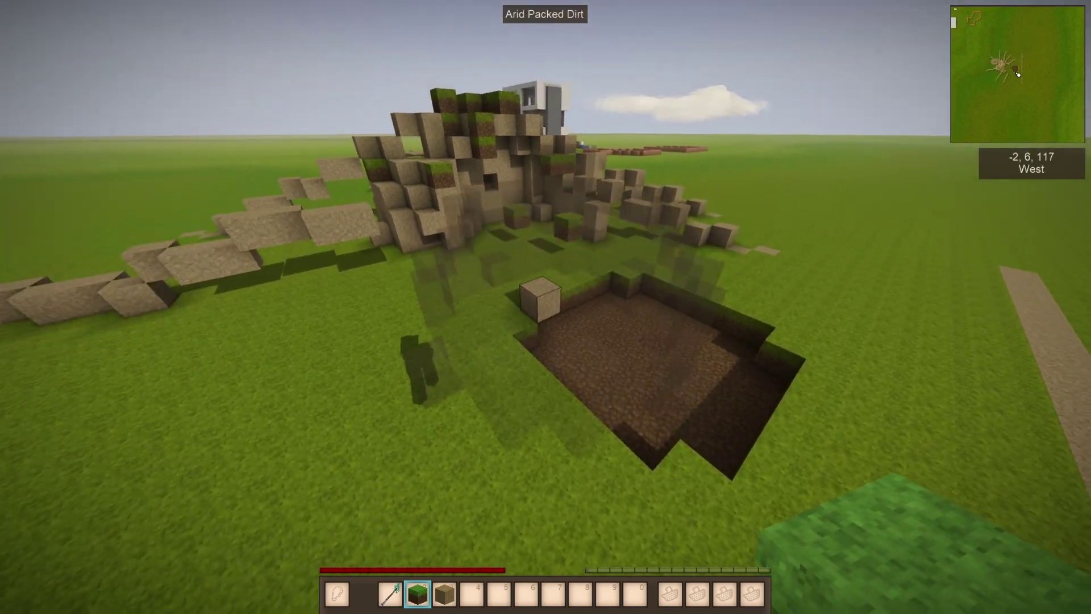
{"action": "key", "text": "d"}
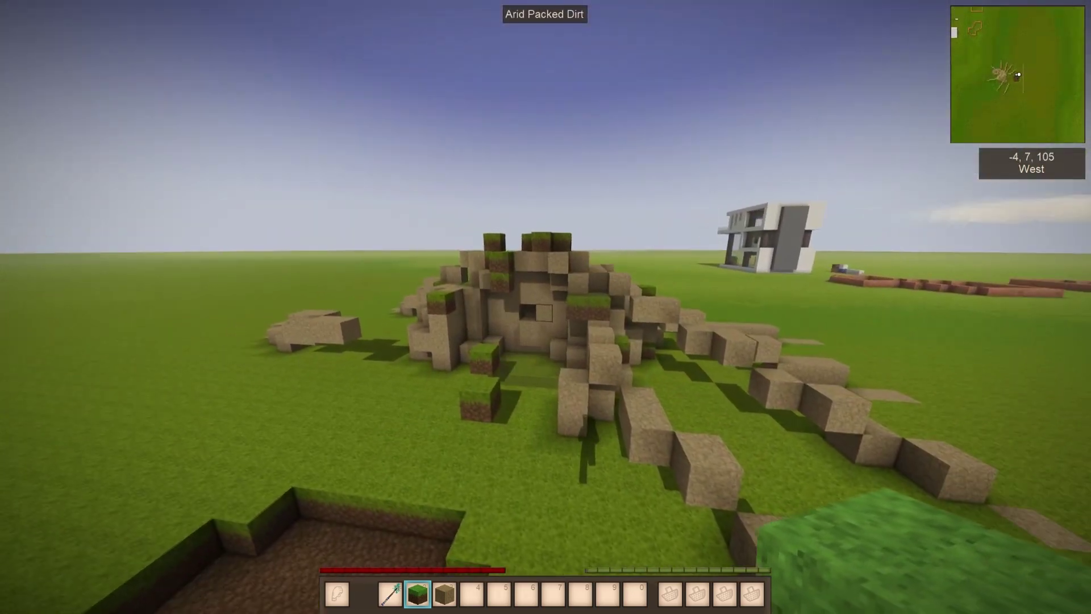
{"action": "key", "text": "w"}
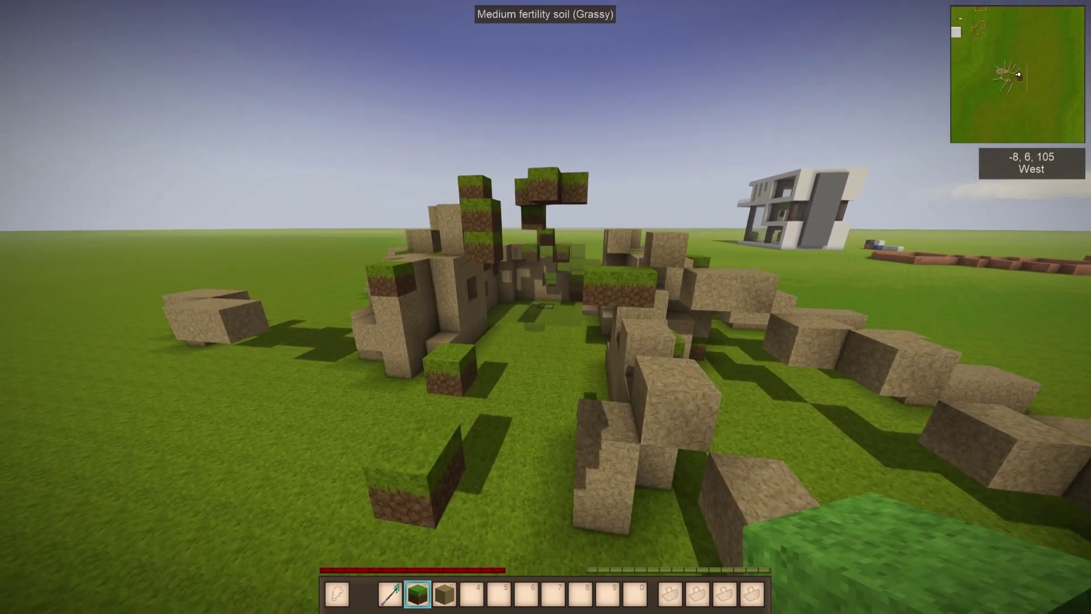
{"action": "key", "text": "s"}
{"action": "key", "text": "w"}
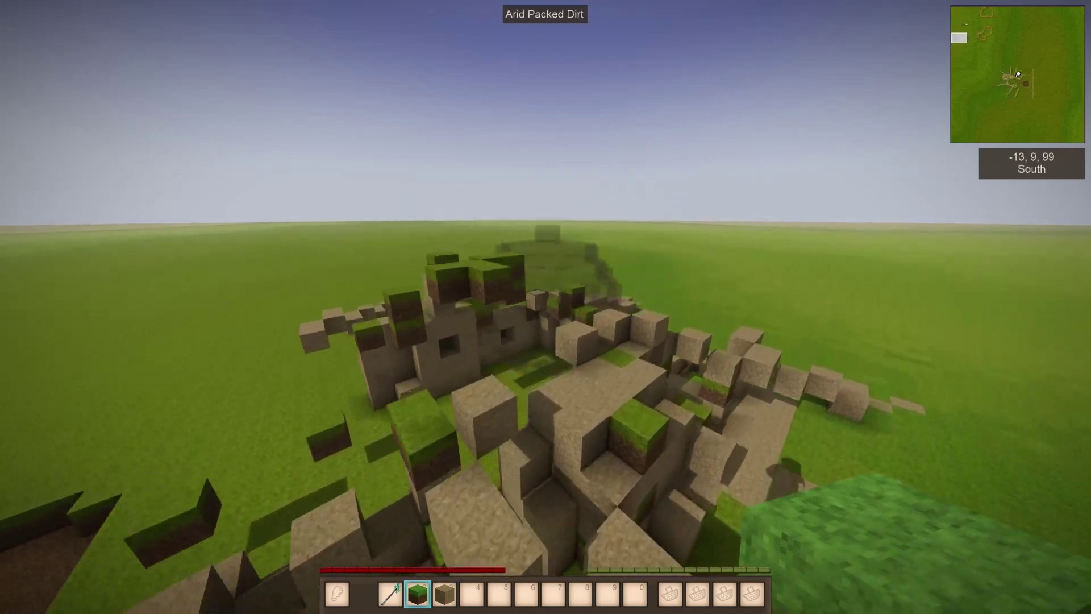
{"action": "key", "text": "s"}
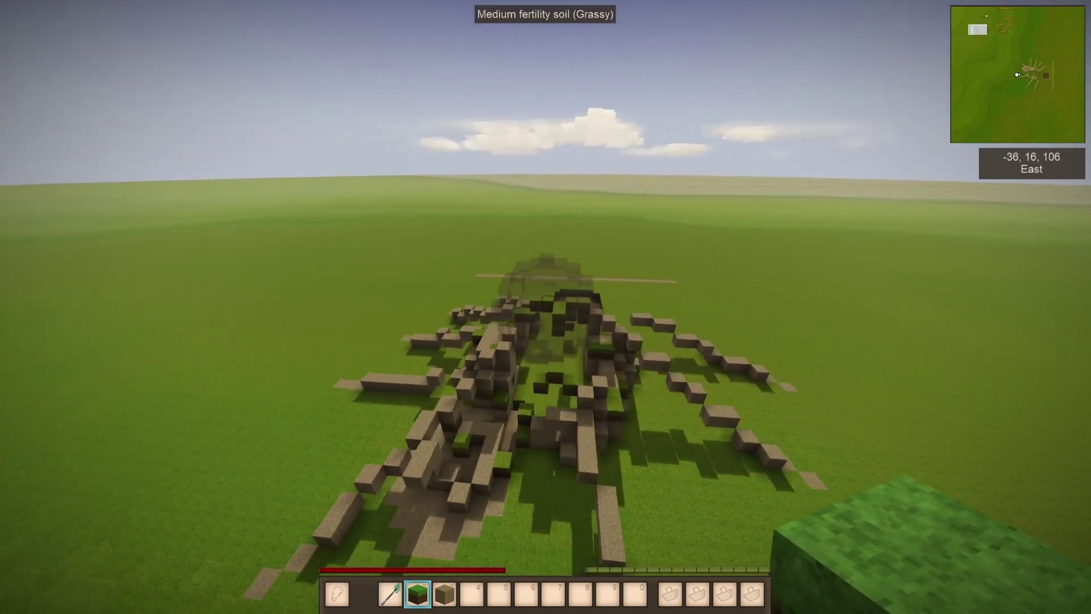
{"action": "key", "text": "Tab"}
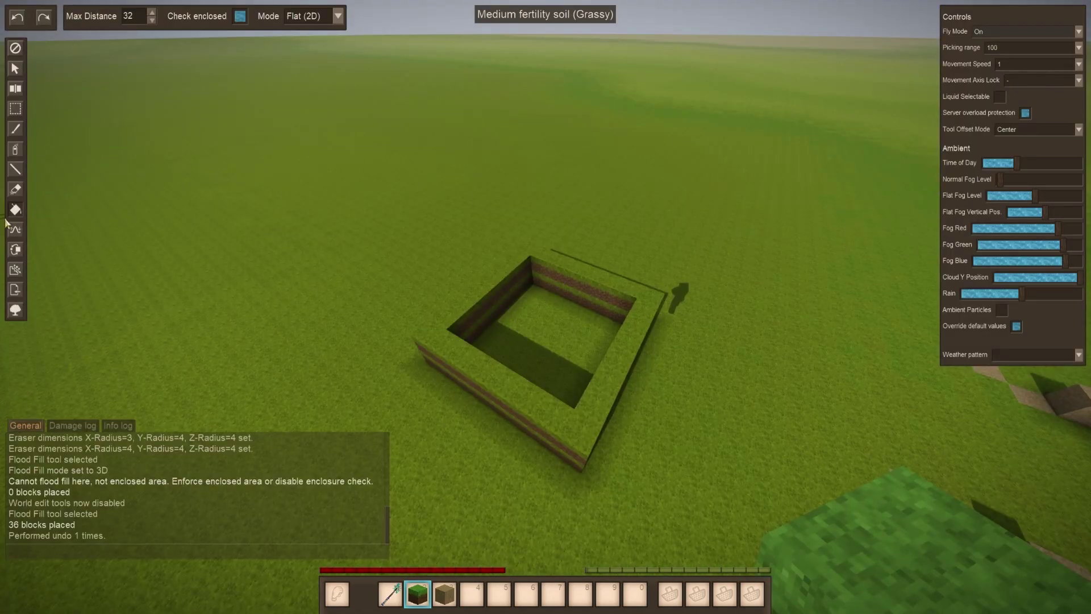
Step: Fly down to the pit and flood-fill it with grassy soil
{"action": "key", "text": "Tab"}
{"action": "key", "text": "w"}
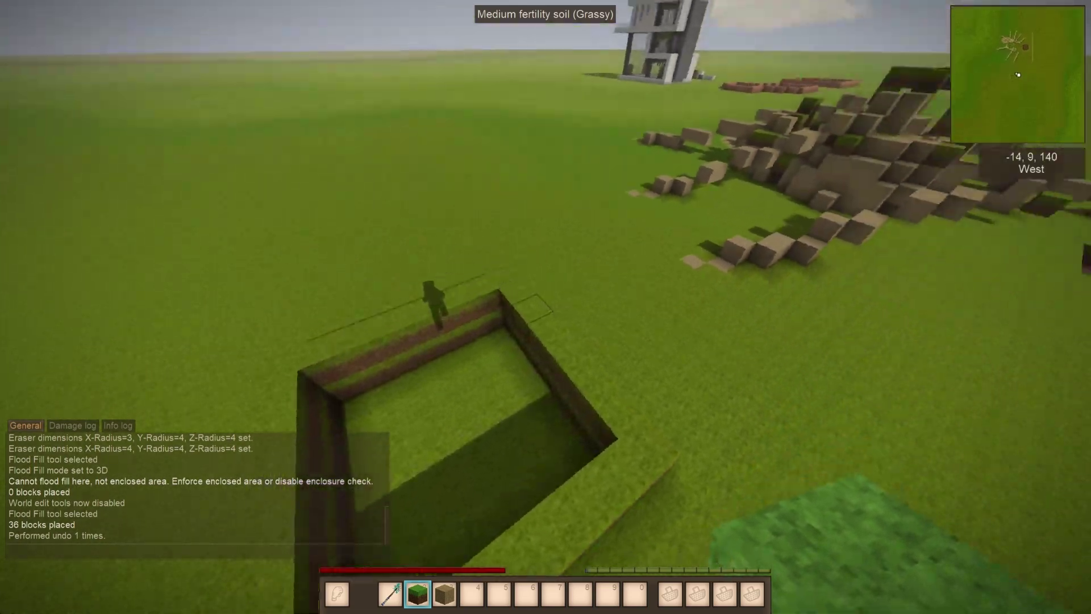
{"action": "key", "text": "w"}
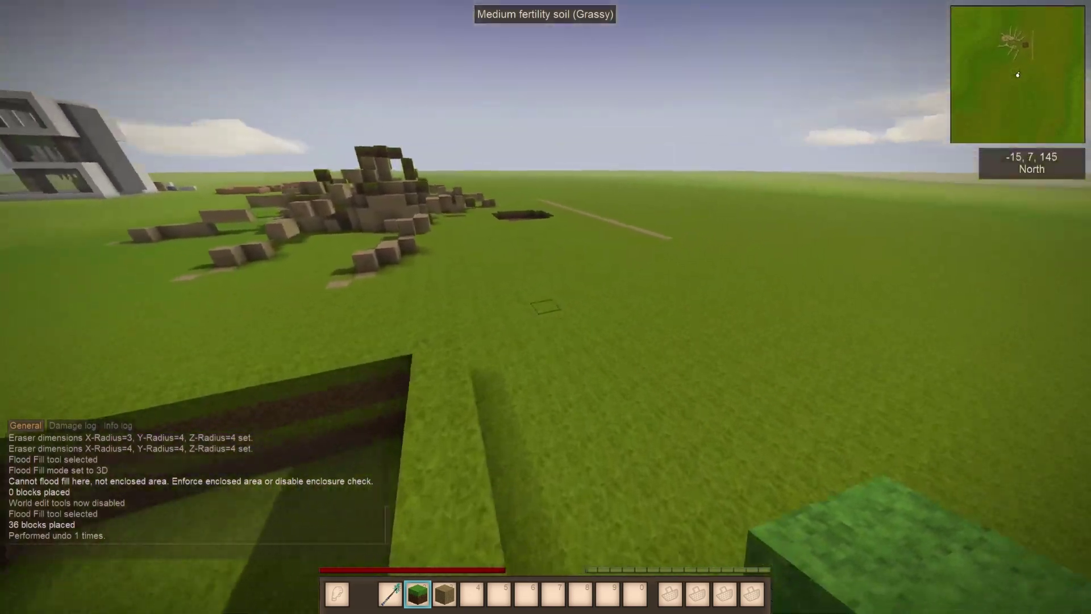
{"action": "key", "text": "w"}
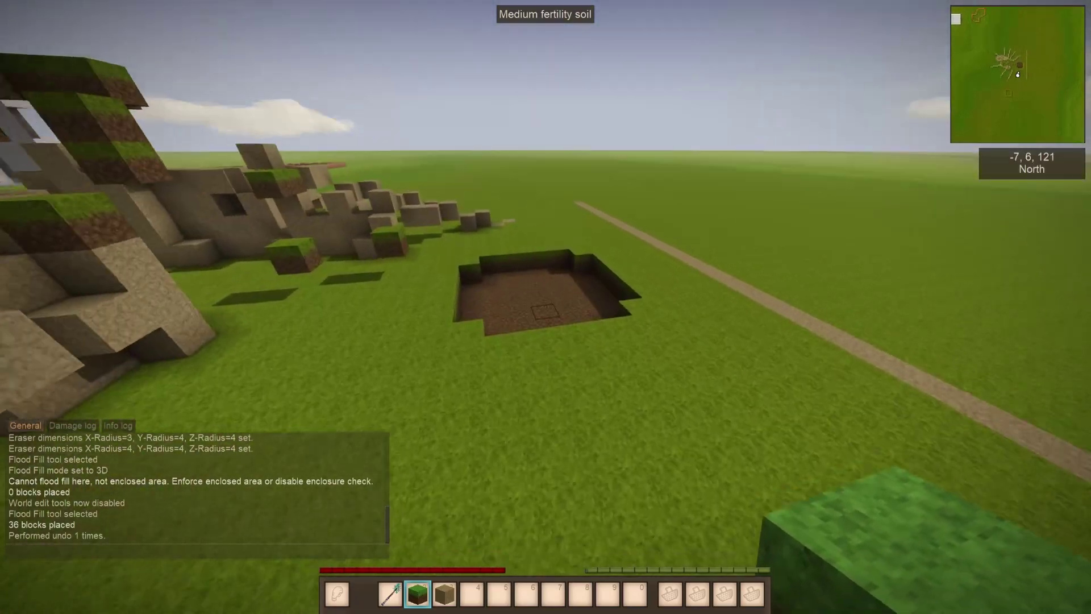
{"action": "right_click", "coordinate": [546, 307]}
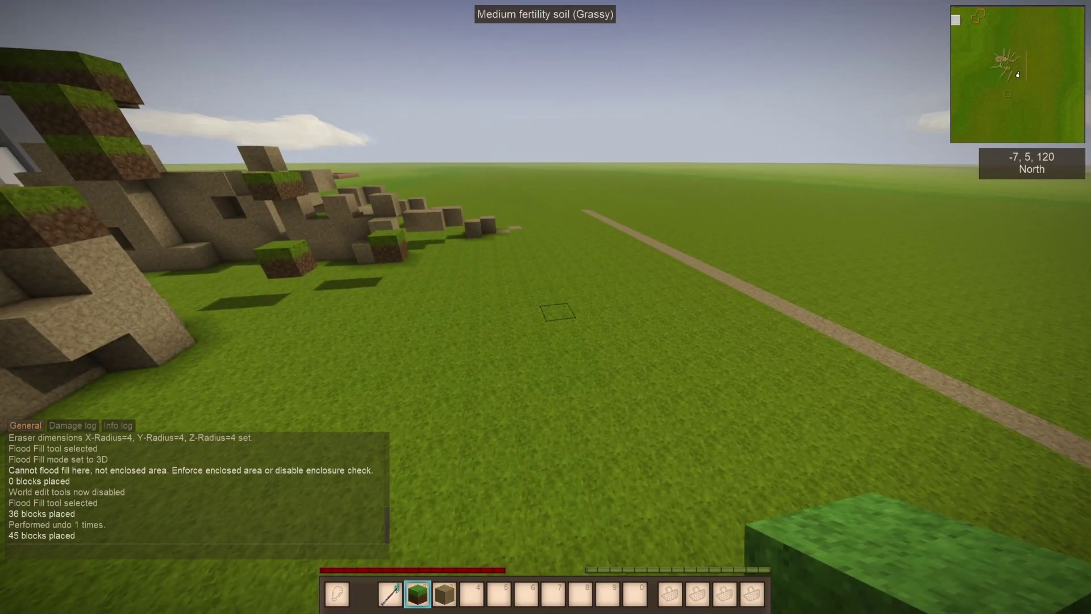
Step: Flood-fill the sunken square and its low leftover strip with grassy soil until level
{"action": "key", "text": "s"}
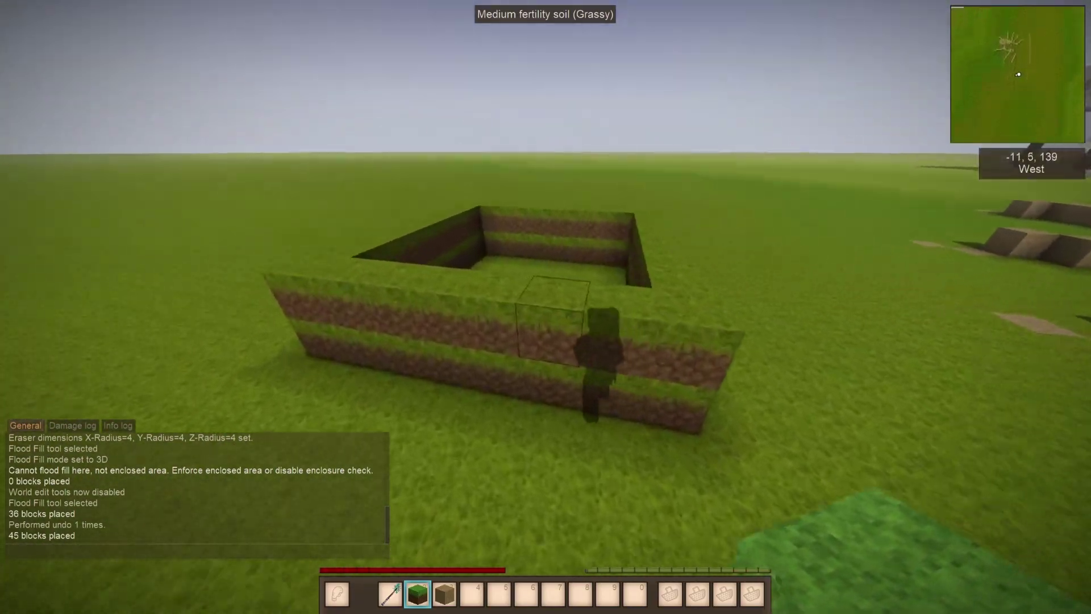
{"action": "key", "text": "w"}
{"action": "right_click", "coordinate": [546, 307]}
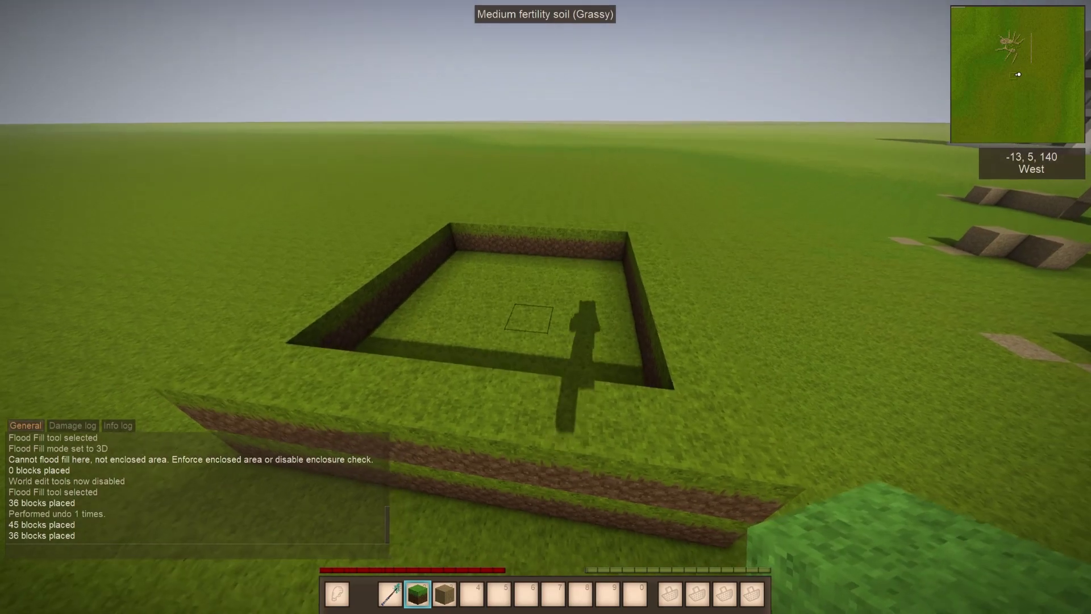
{"action": "right_click", "coordinate": [545, 307]}
{"action": "right_click", "coordinate": [546, 307]}
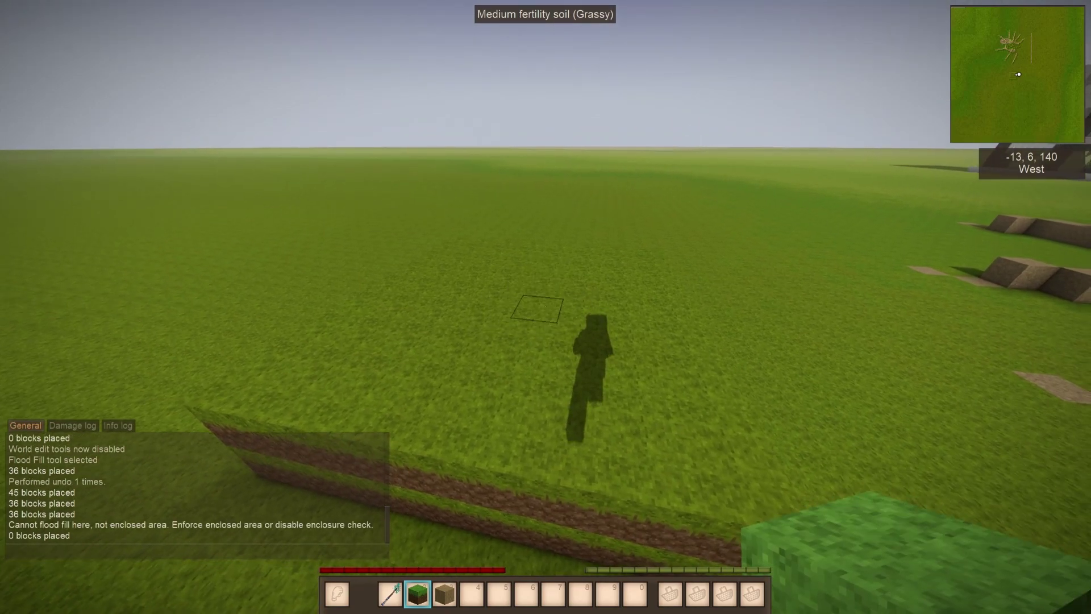
{"action": "right_click", "coordinate": [546, 307]}
{"action": "key", "text": "s"}
{"action": "right_click", "coordinate": [546, 307]}
{"action": "right_click", "coordinate": [546, 307]}
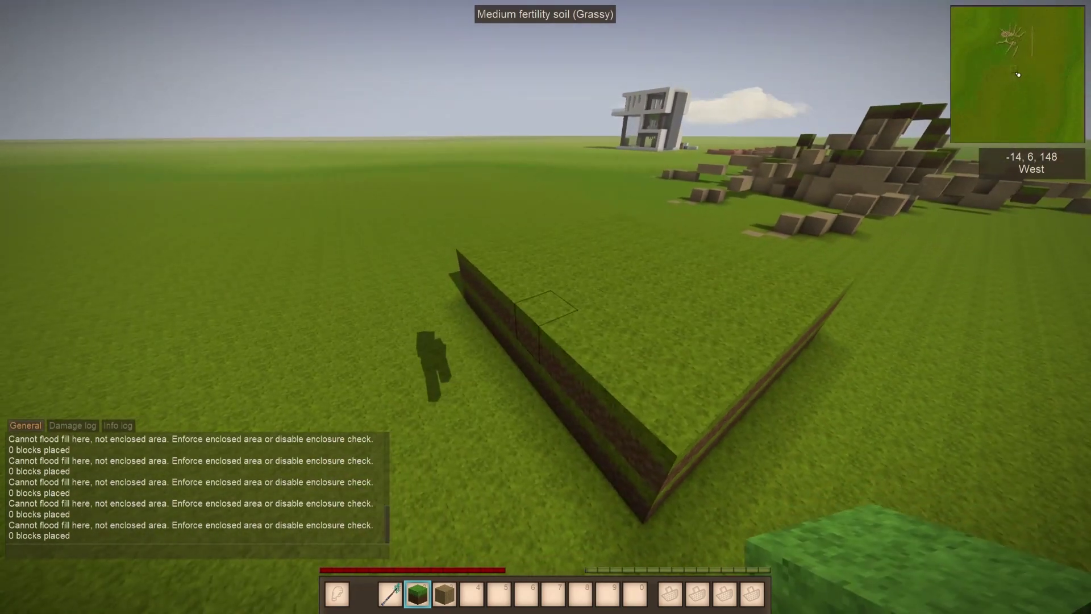
{"action": "key", "text": "w"}
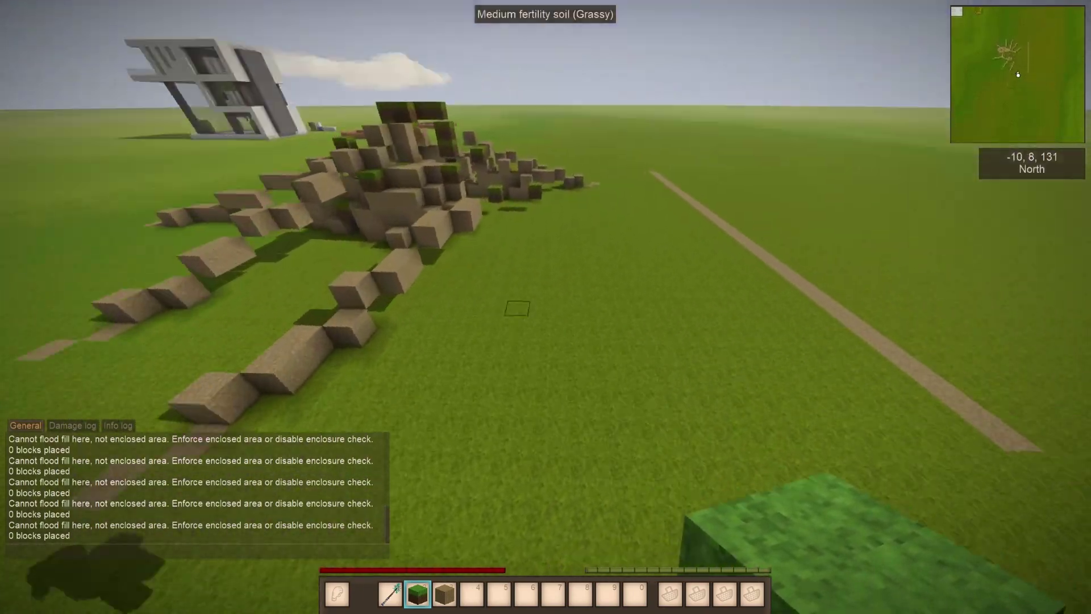
{"action": "key", "text": "5"}
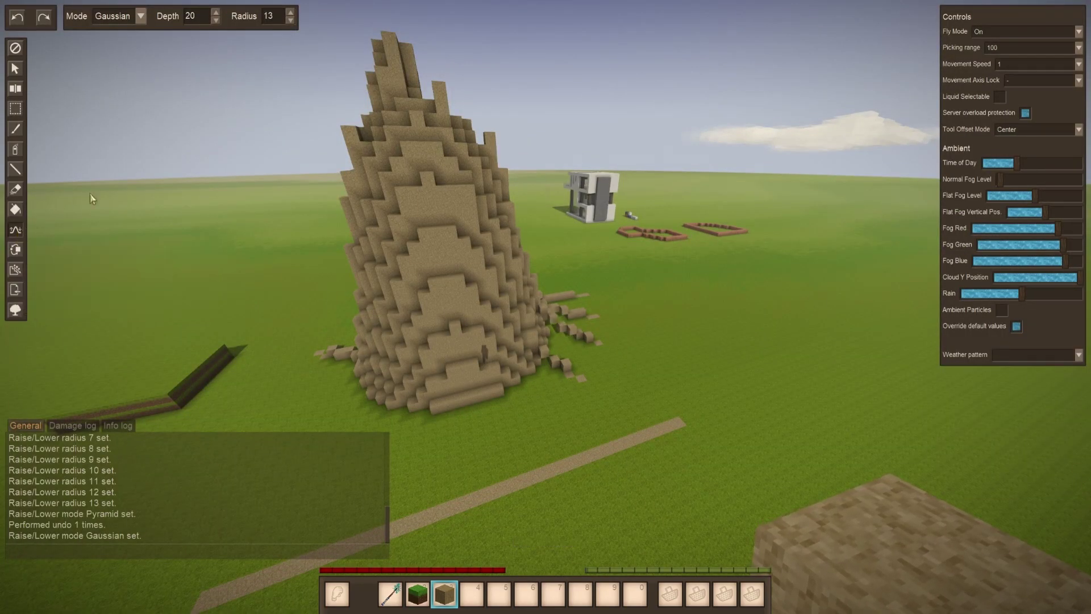
Step: Switch to arid packed dirt and circle the tall spire to inspect it from several sides
{"action": "key", "text": "3"}
{"action": "key", "text": "a"}
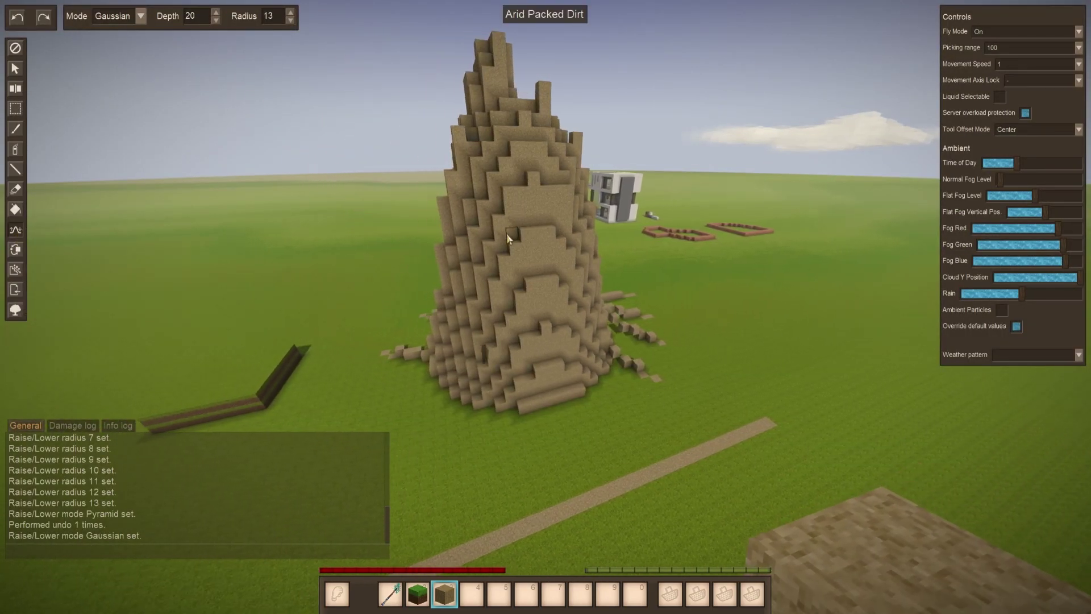
{"action": "key", "text": "Tab"}
{"action": "key", "text": "a"}
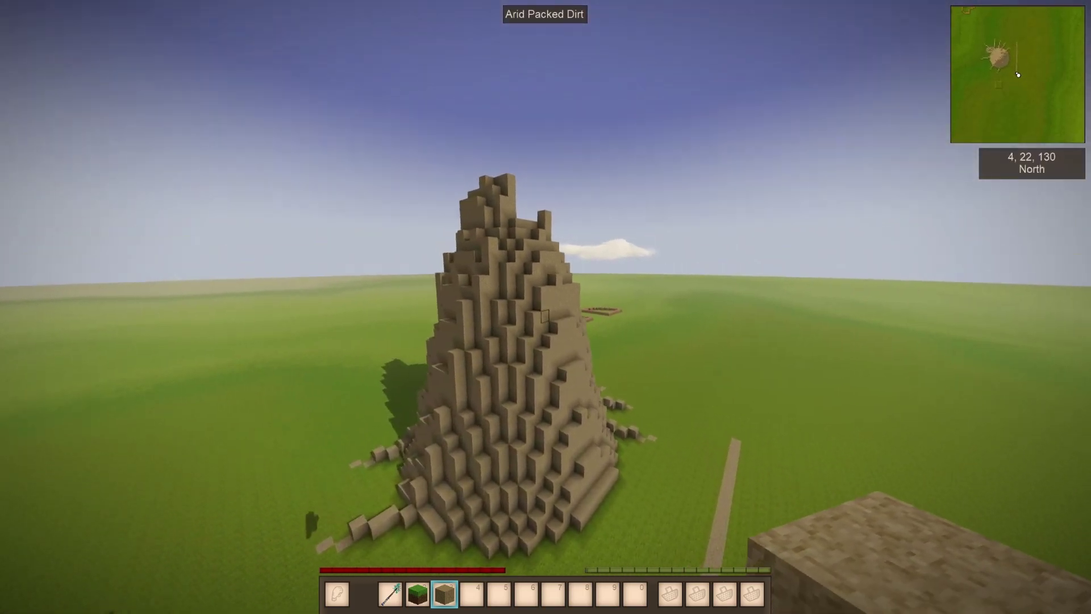
{"action": "key", "text": "a"}
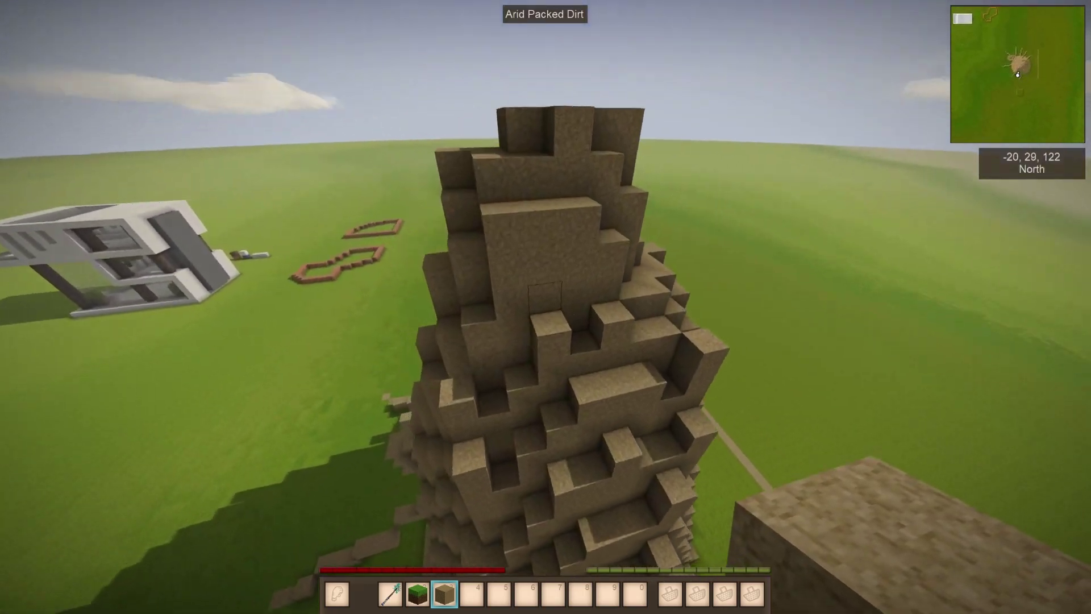
{"action": "key", "text": "s"}
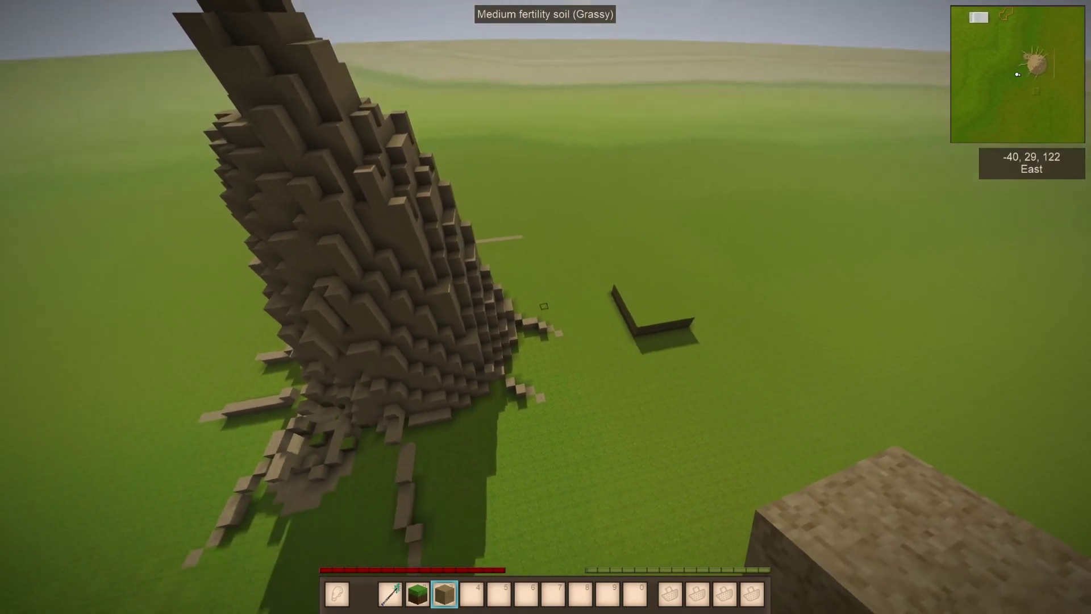
{"action": "key", "text": "Tab"}
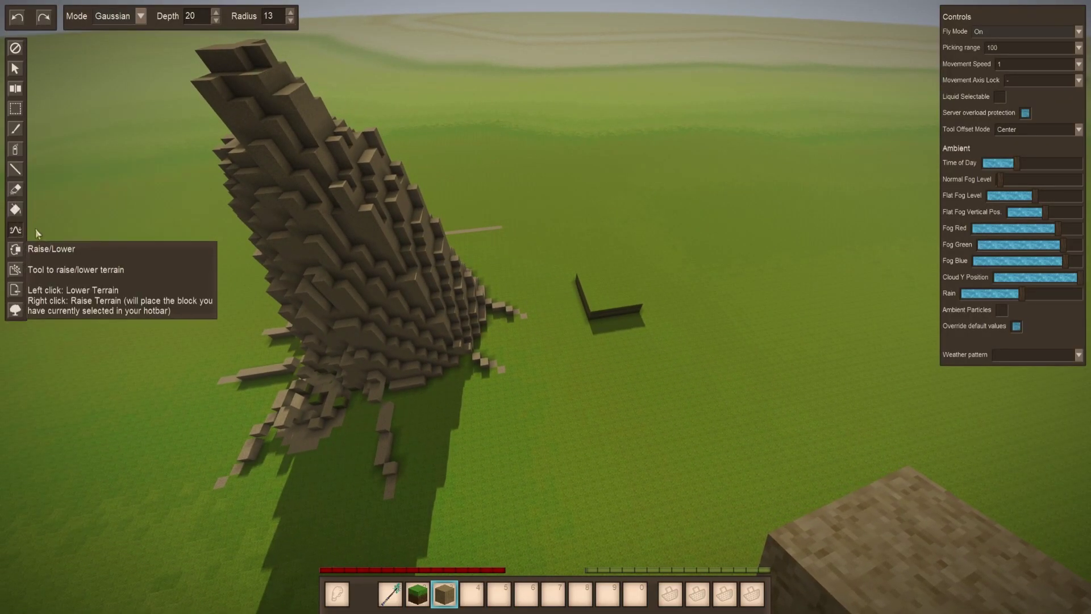
Step: Switch the brush shape to Perlin and raise several spread-out dirt mounds on the grass
{"action": "left_click", "coordinate": [142, 17]}
{"action": "left_click", "coordinate": [123, 90]}
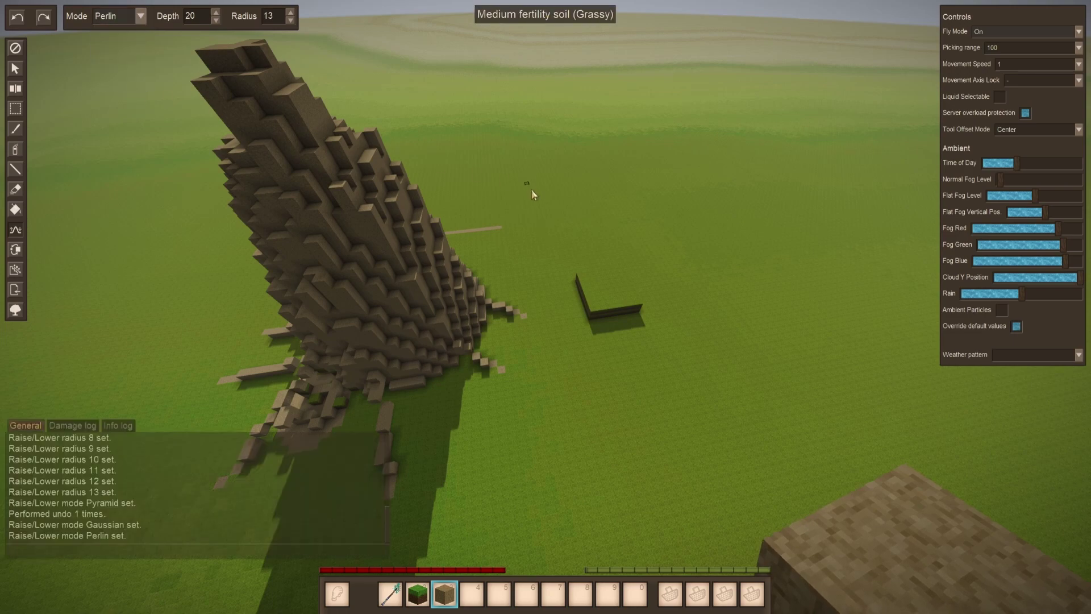
{"action": "left_click", "coordinate": [729, 247]}
{"action": "left_click", "coordinate": [702, 268]}
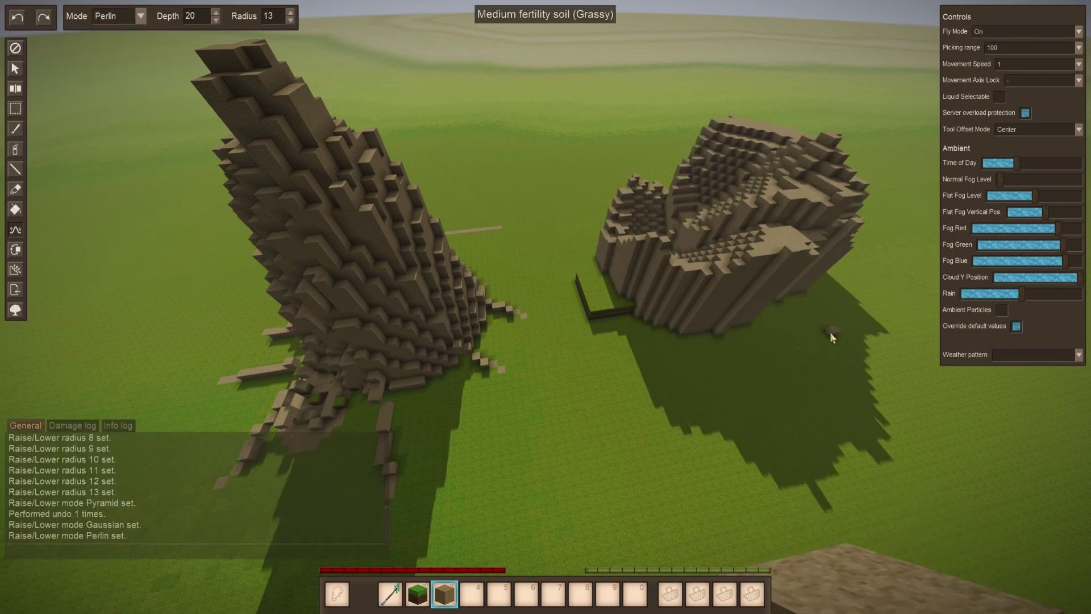
{"action": "mouse_move", "coordinate": [830, 335]}
{"action": "left_mouse_down"}
{"action": "mouse_move", "coordinate": [805, 368]}
{"action": "mouse_move", "coordinate": [733, 378]}
{"action": "left_mouse_up"}
{"action": "left_click", "coordinate": [584, 328]}
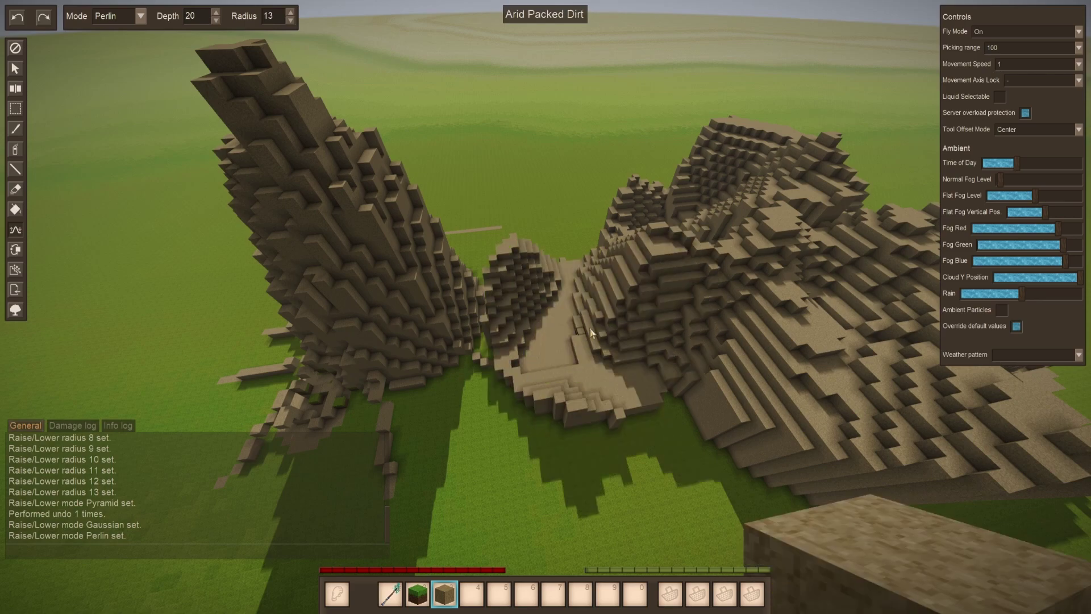
{"action": "key", "text": "s"}
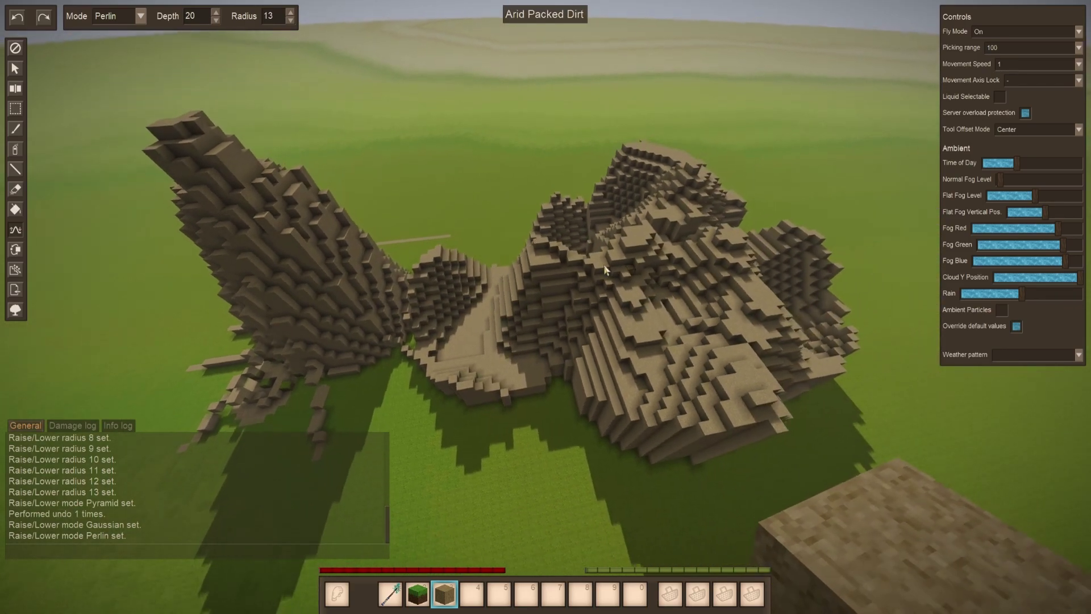
{"action": "key", "text": "s"}
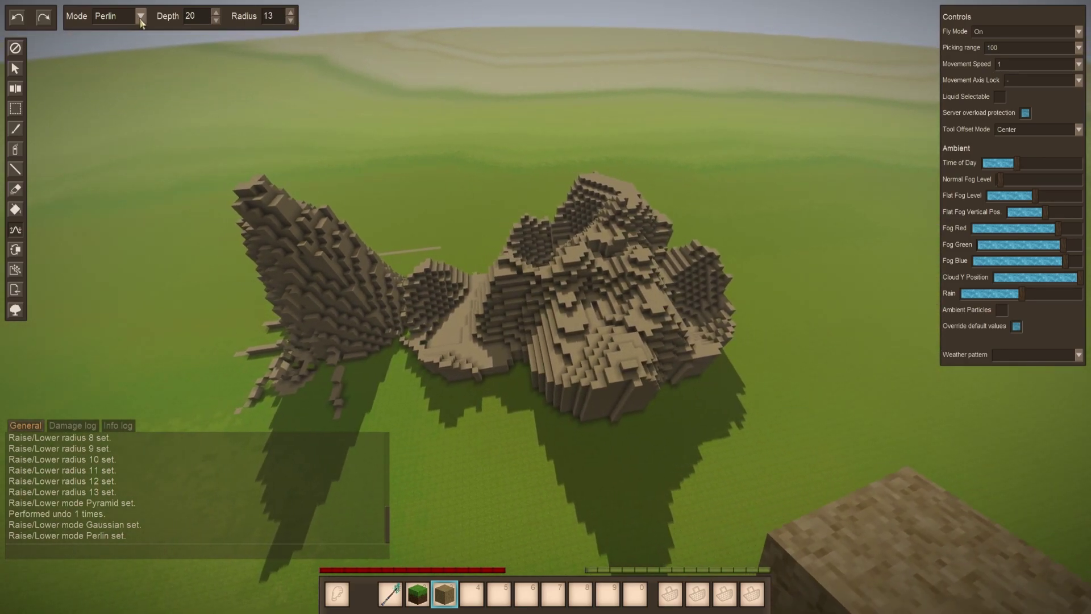
Step: With the Gaussian raise shape, raise three tall dirt spires behind the cluster
{"action": "left_click", "coordinate": [113, 67]}
{"action": "left_click", "coordinate": [401, 209]}
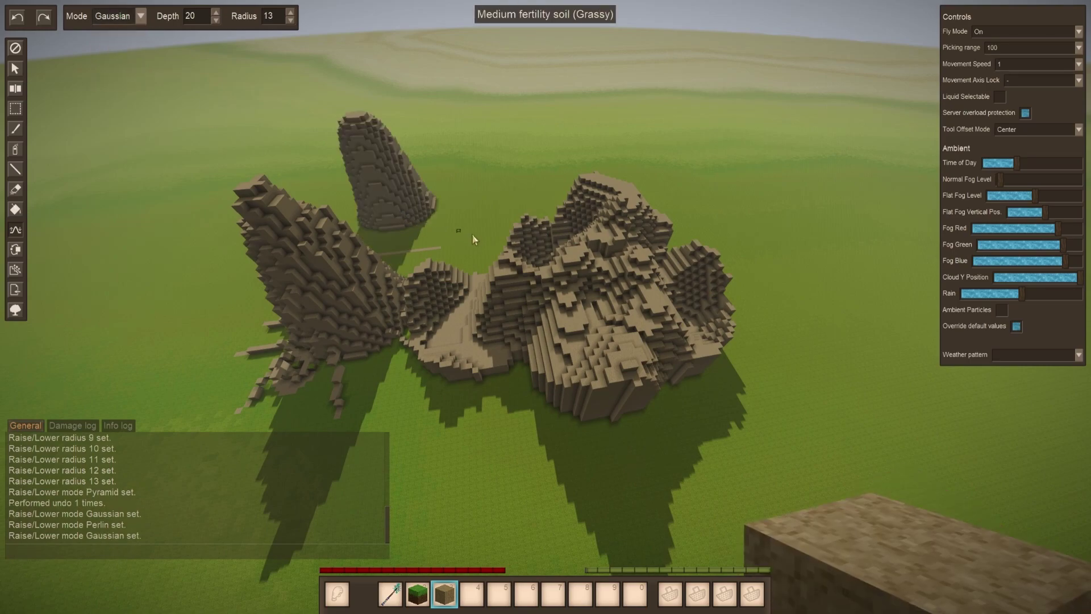
{"action": "left_click", "coordinate": [476, 234]}
{"action": "left_click", "coordinate": [386, 233]}
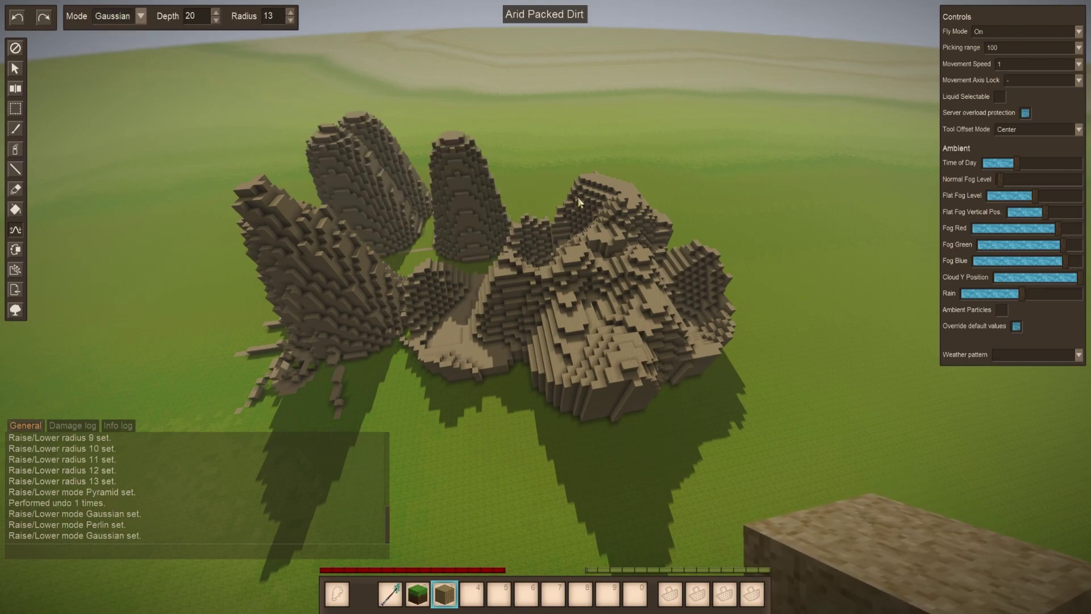
{"action": "left_click", "coordinate": [546, 200]}
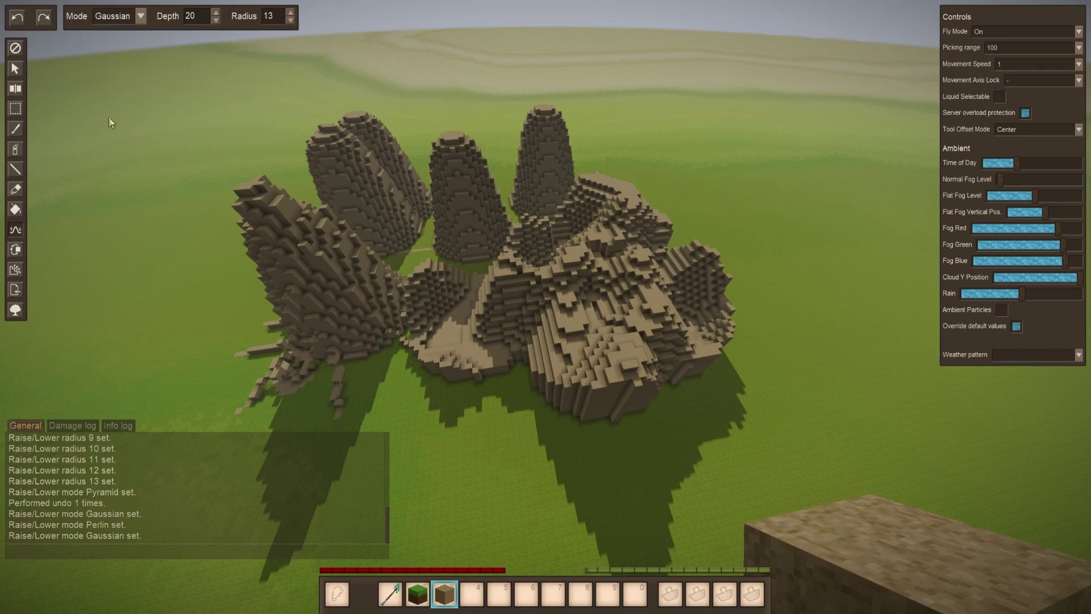
Step: Switch to the Pyramid raise shape and raise four rounded dirt mounds beside the cluster
{"action": "left_click", "coordinate": [140, 17]}
{"action": "left_click", "coordinate": [112, 49]}
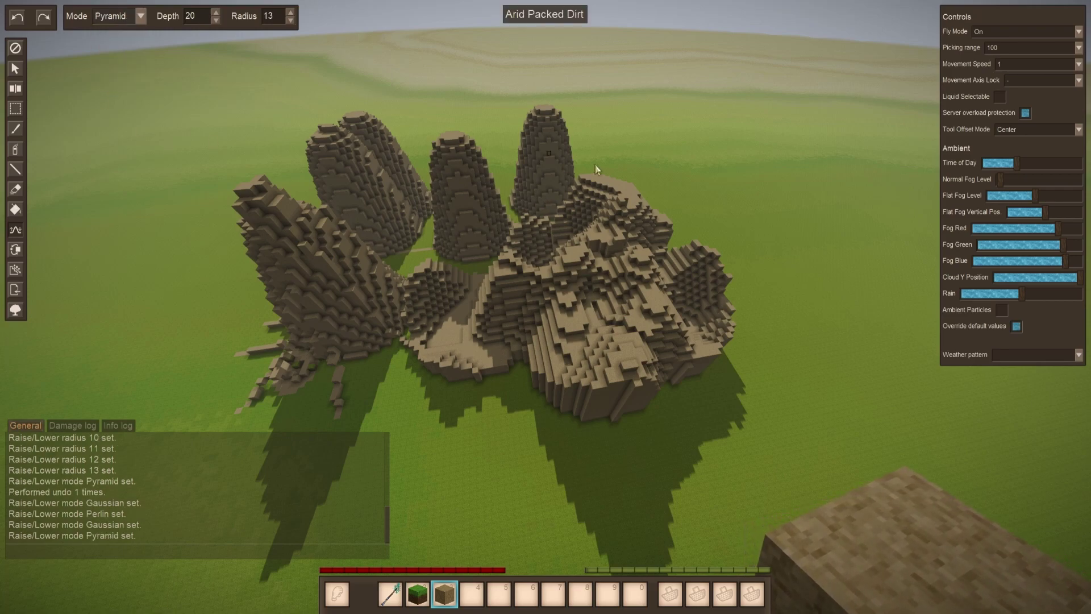
{"action": "left_click", "coordinate": [827, 353]}
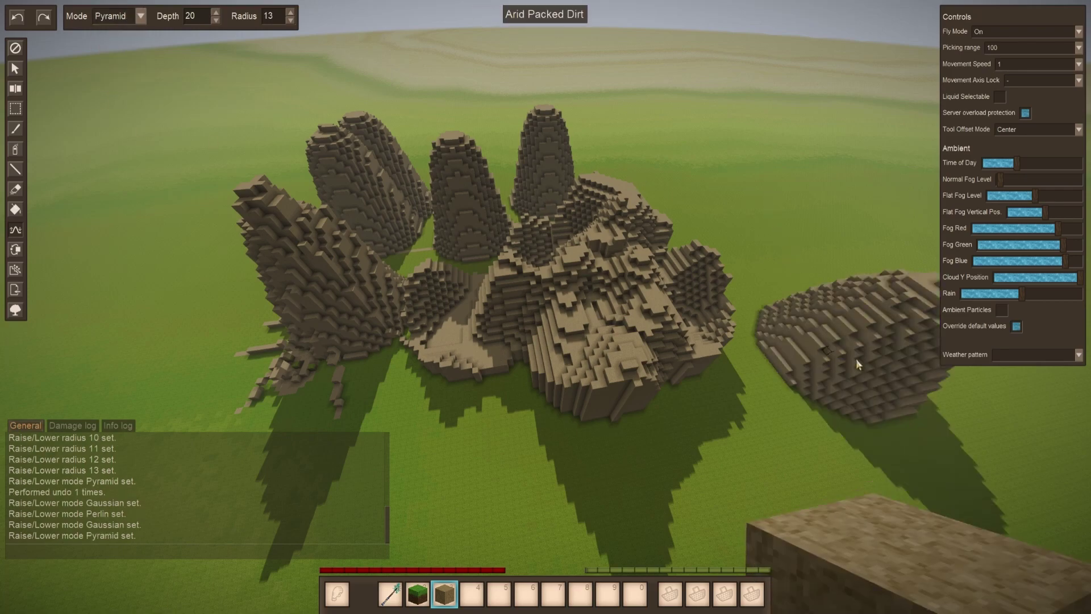
{"action": "key", "text": "d"}
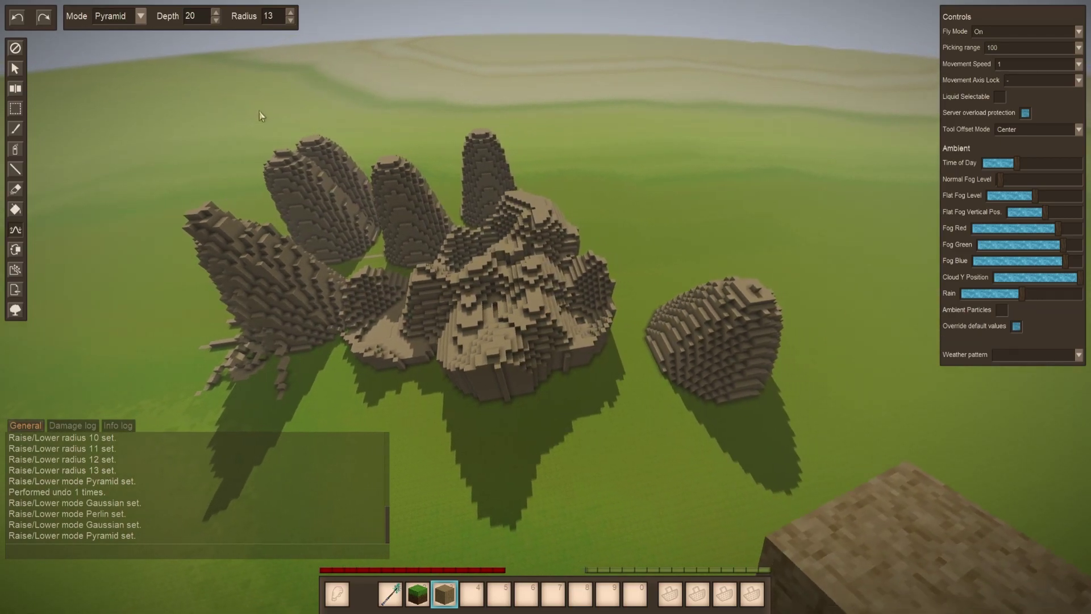
{"action": "left_click", "coordinate": [773, 325]}
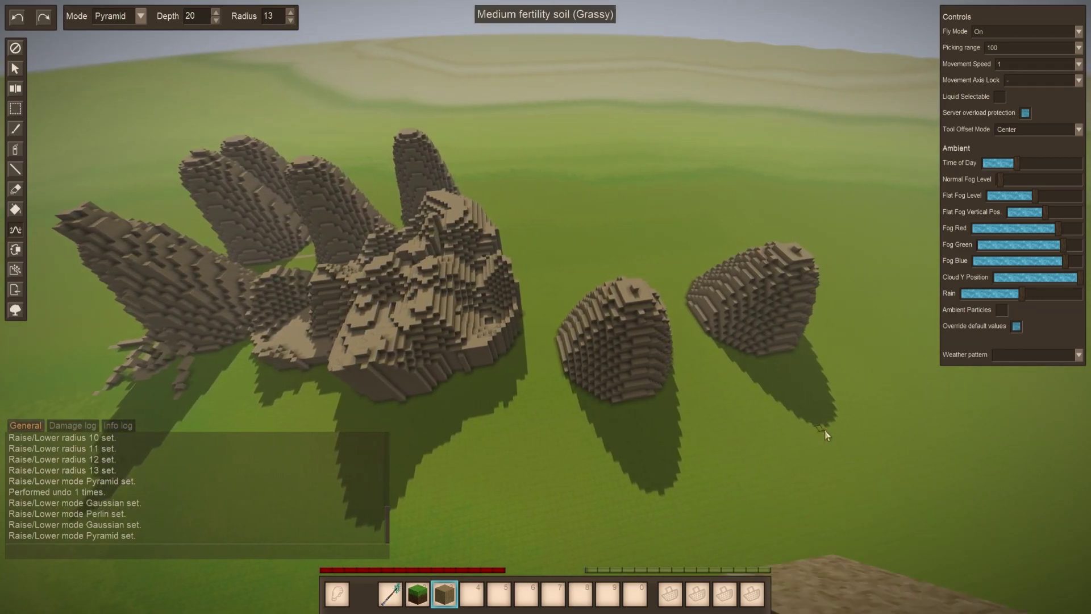
{"action": "left_click", "coordinate": [826, 433]}
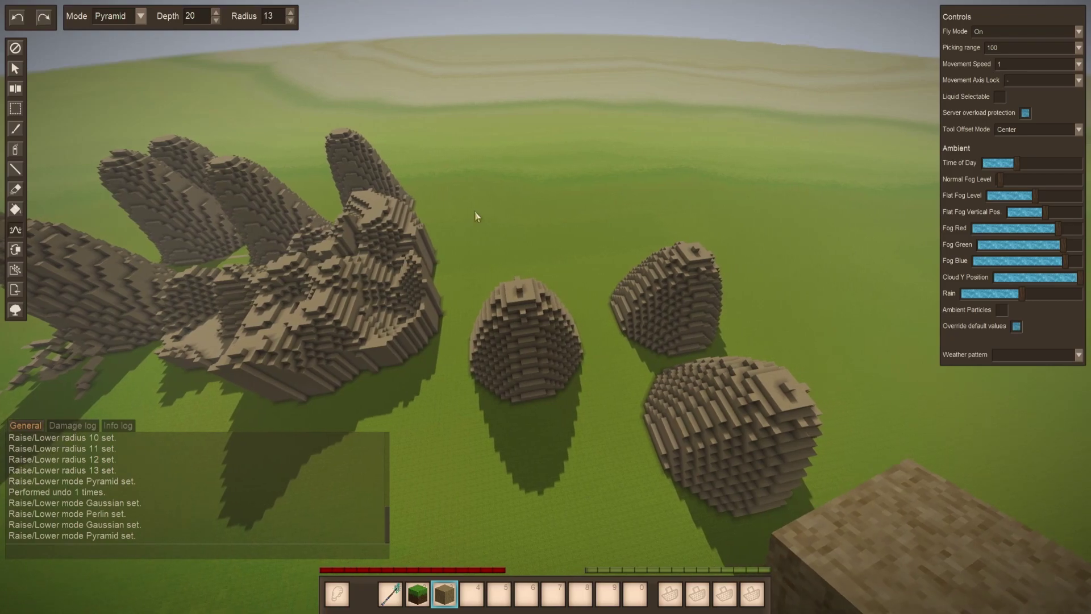
{"action": "left_click", "coordinate": [509, 274]}
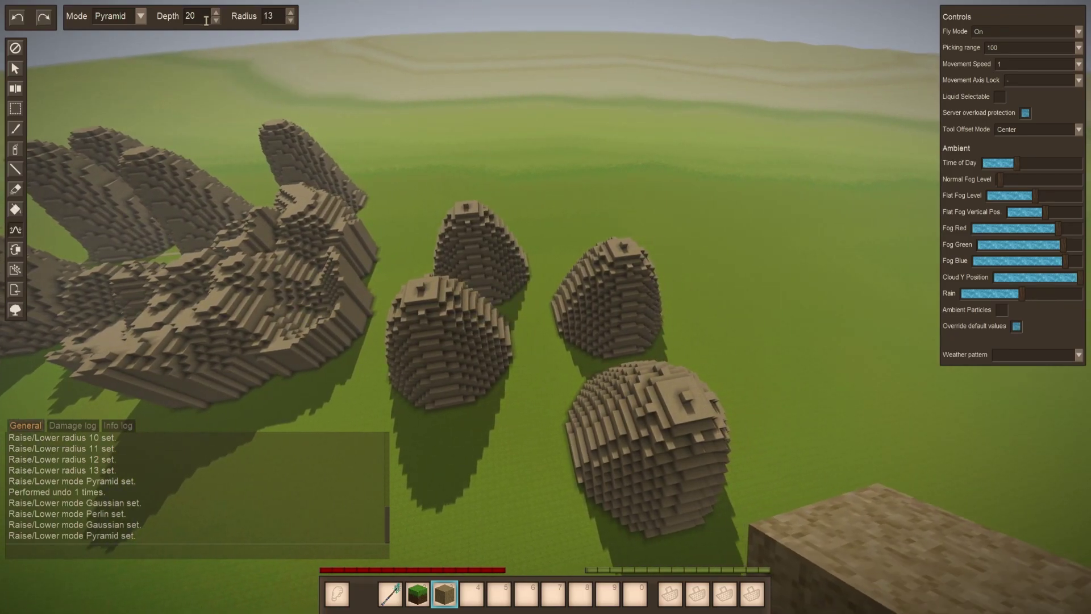
Step: Widen the front dirt mound with the Grow/shrink brush at radius 10
{"action": "key", "text": "g"}
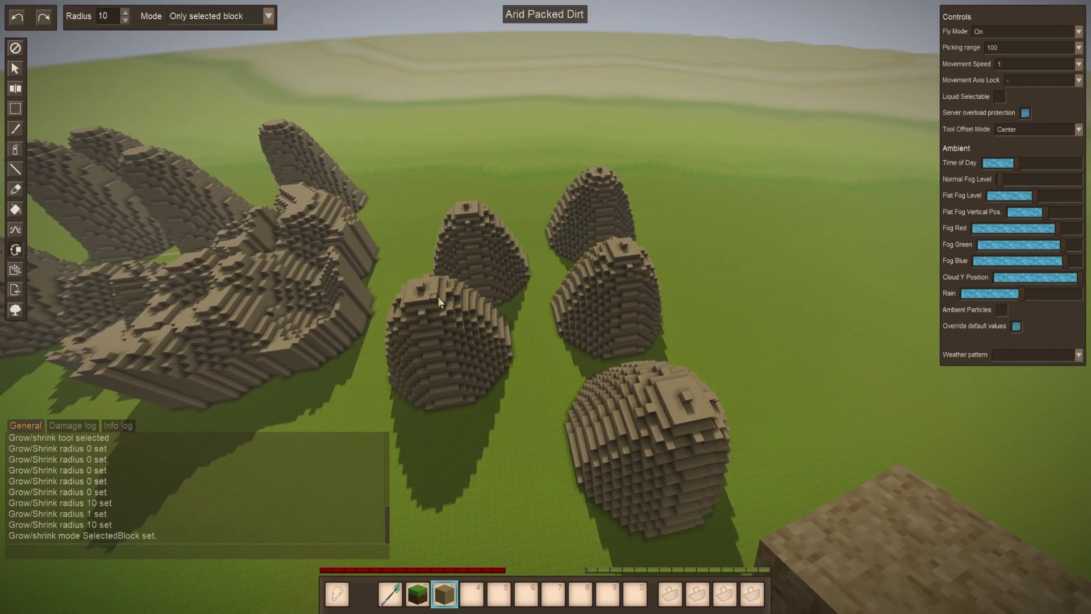
{"action": "key", "text": "a"}
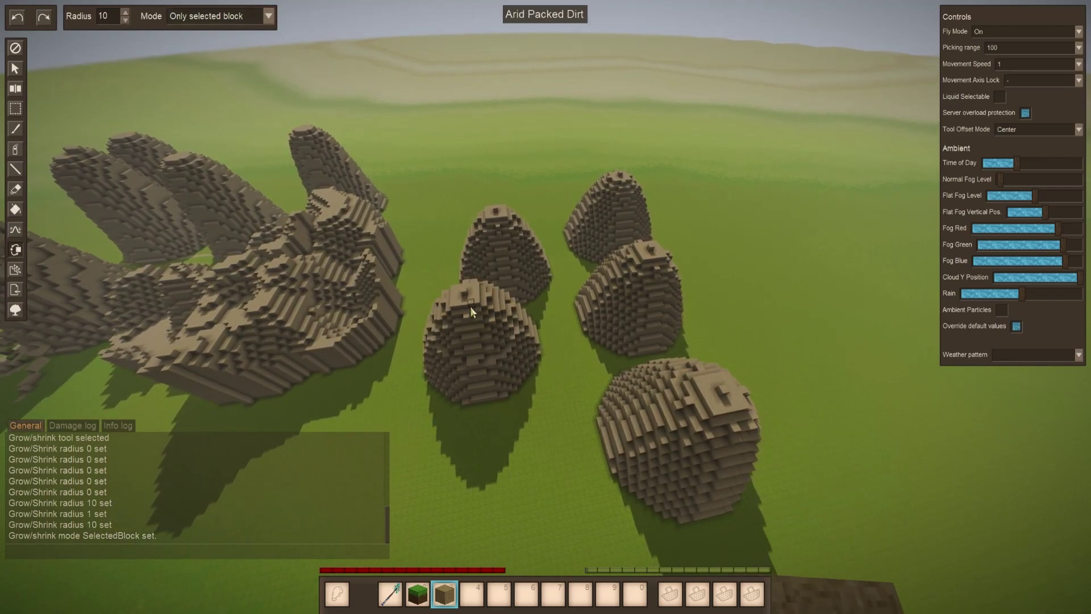
{"action": "mouse_move", "coordinate": [469, 306]}
{"action": "left_mouse_down"}
{"action": "mouse_move", "coordinate": [468, 355]}
{"action": "mouse_move", "coordinate": [447, 381]}
{"action": "mouse_move", "coordinate": [380, 339]}
{"action": "left_mouse_up"}
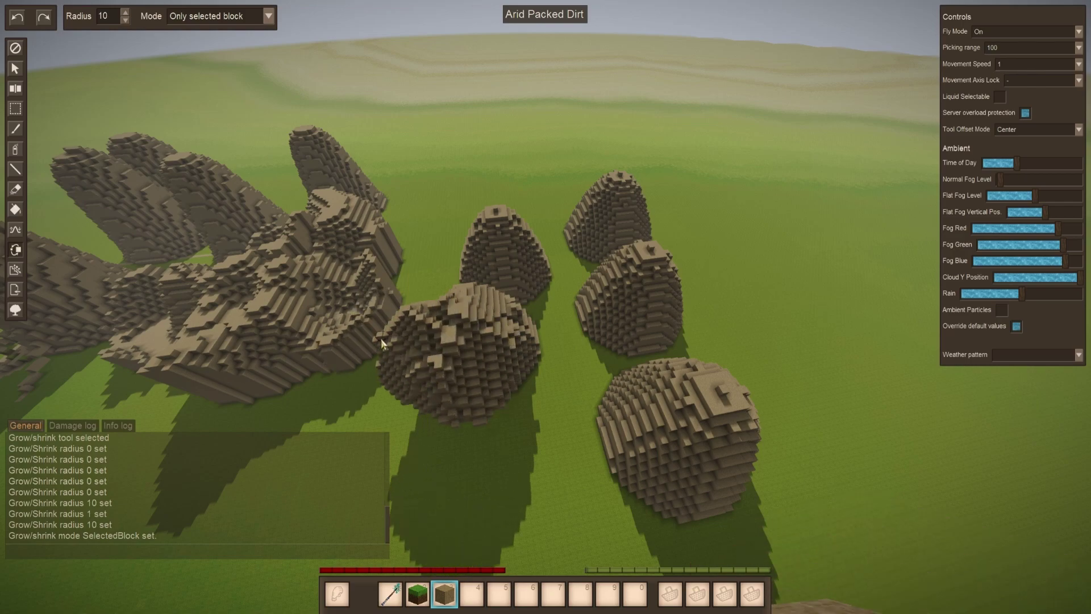
Step: Circle around the mound cluster and select the Erode brush at radius 10
{"action": "key", "text": "a"}
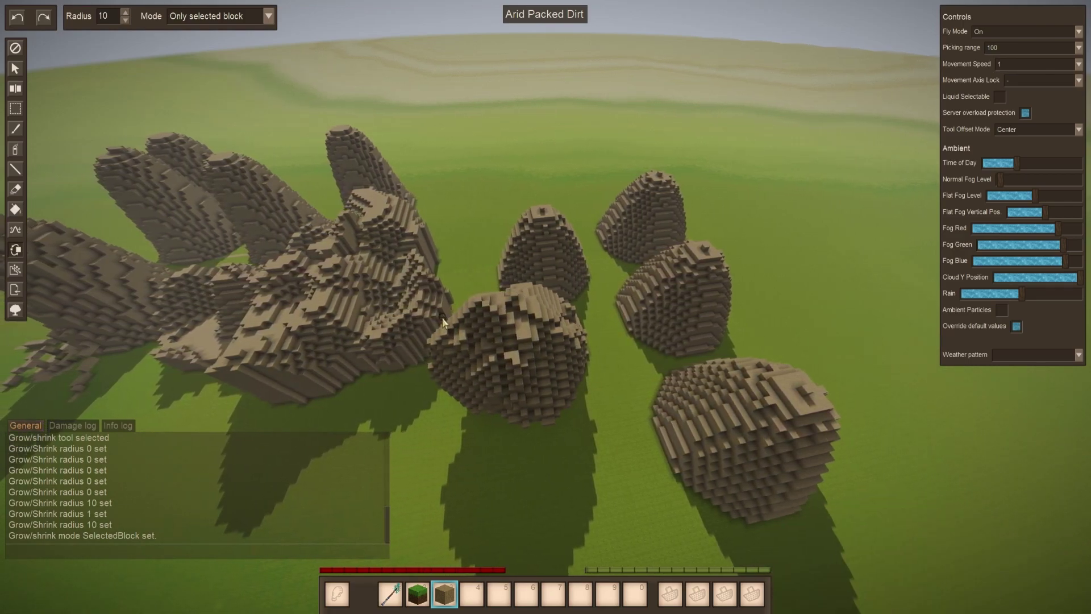
{"action": "key", "text": "a"}
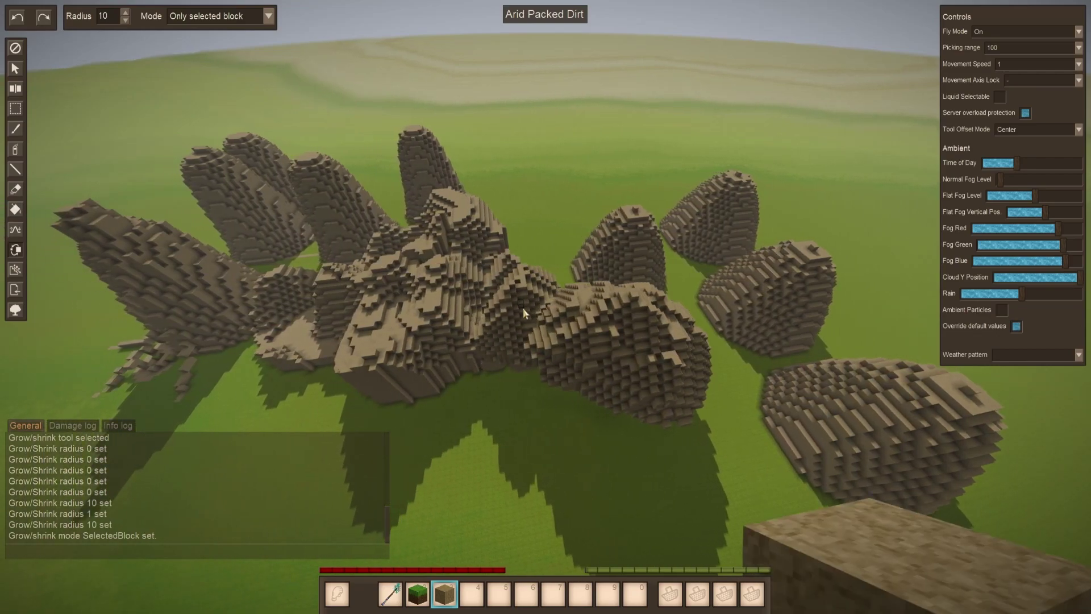
{"action": "key", "text": "a"}
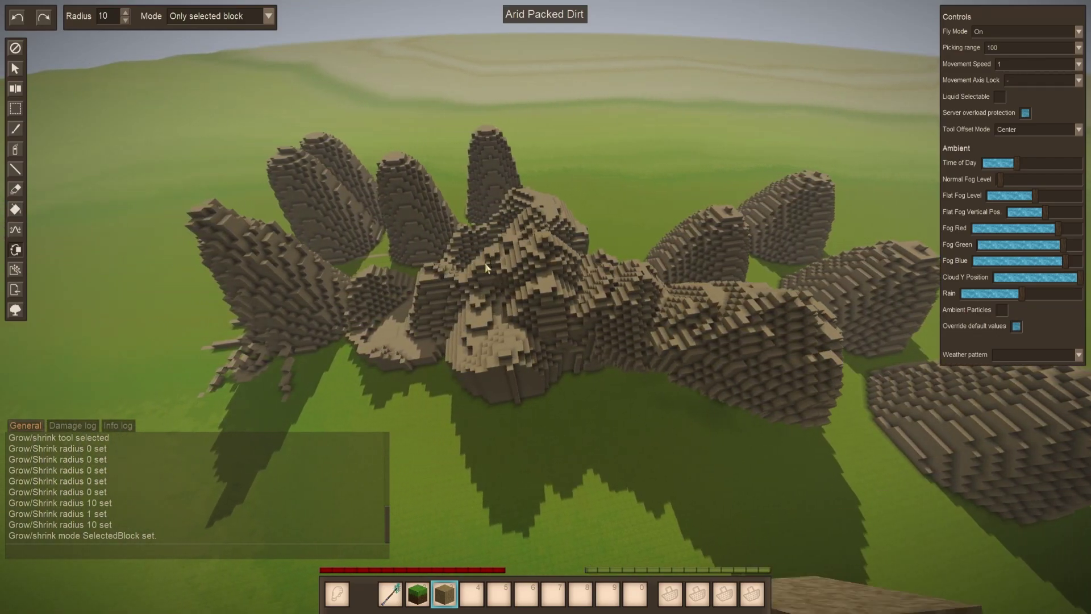
{"action": "key", "text": "a"}
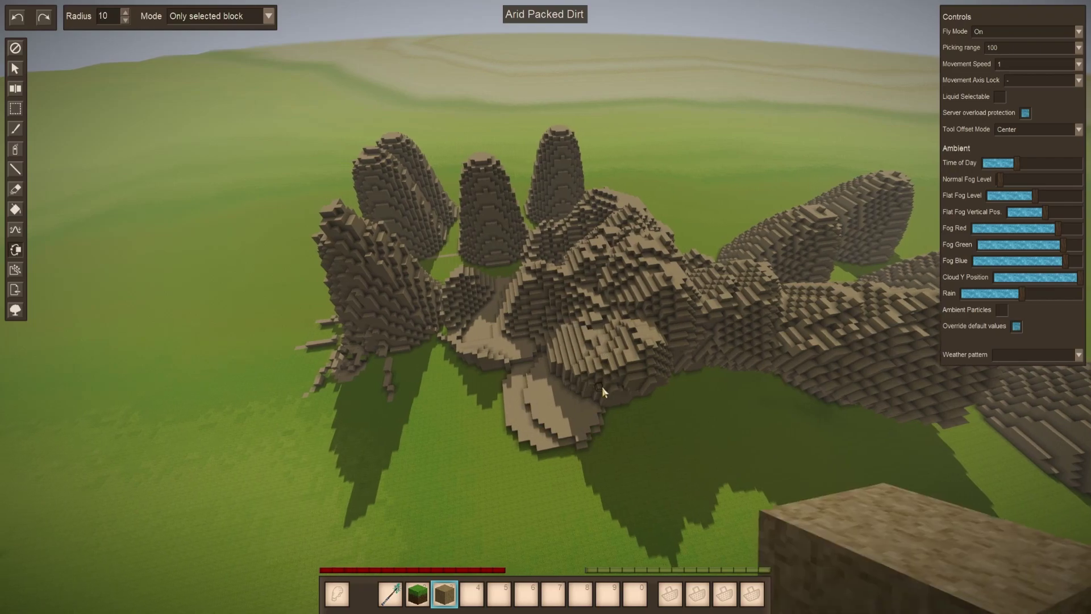
{"action": "key", "text": "a"}
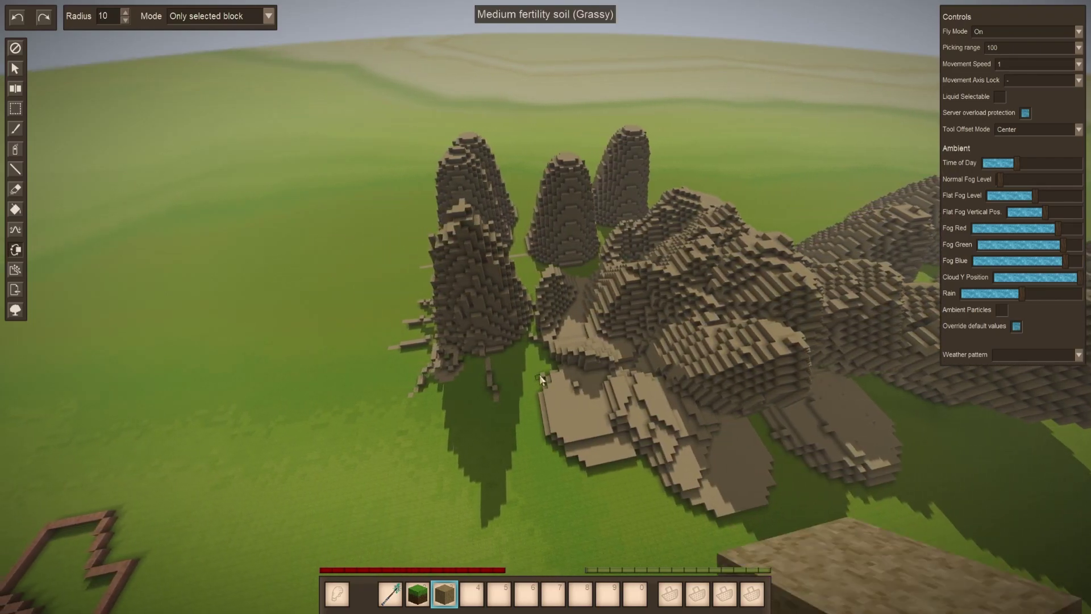
{"action": "key", "text": "a"}
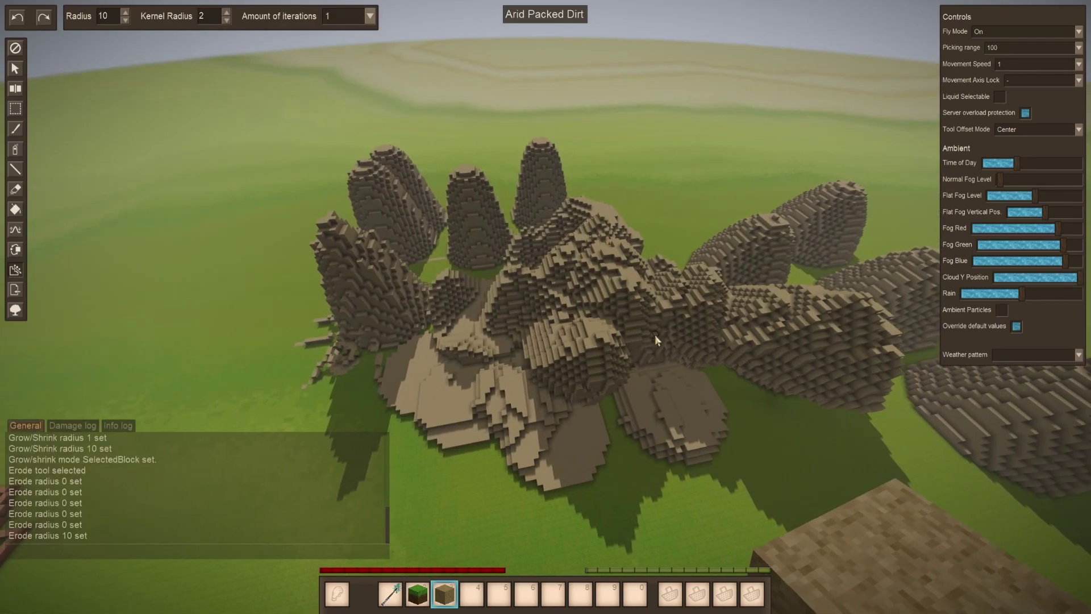
{"action": "key", "text": "d"}
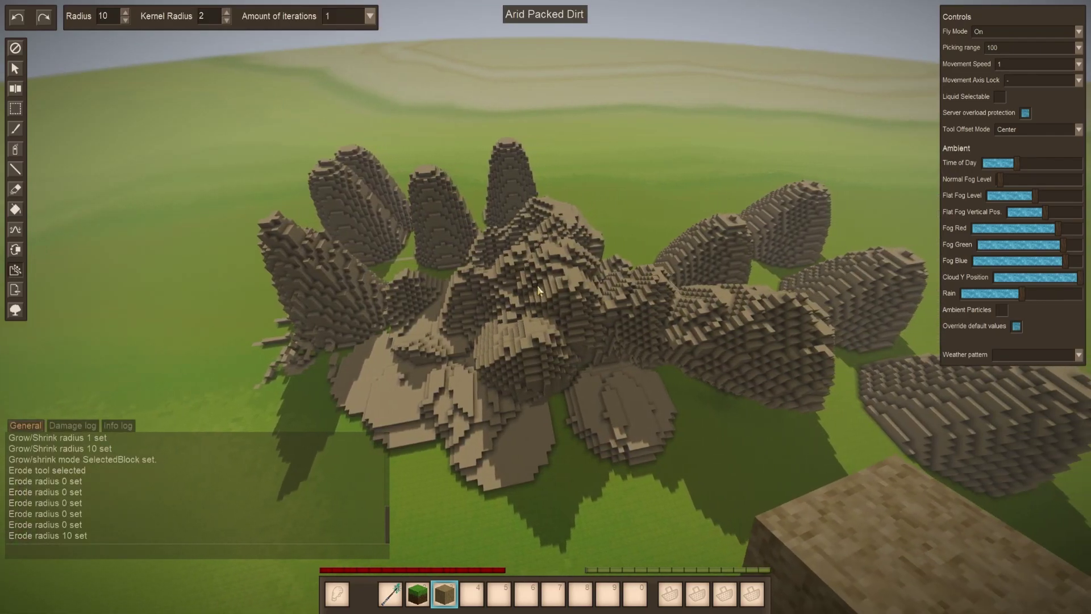
{"action": "key", "text": "d"}
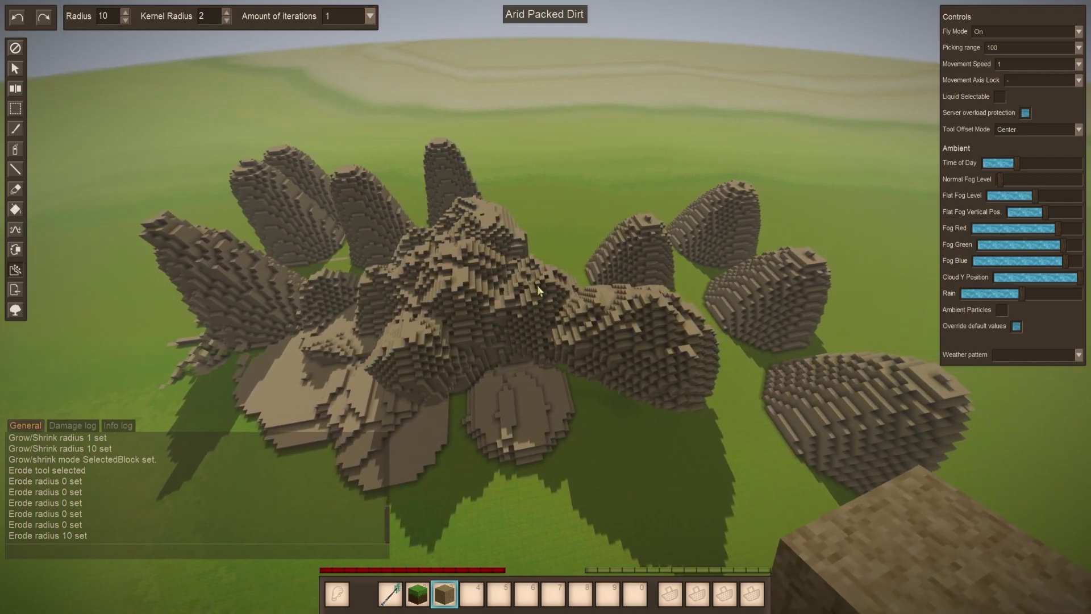
Step: Erode the central dirt mass and a path from the front mound to the centre
{"action": "left_click", "coordinate": [536, 285]}
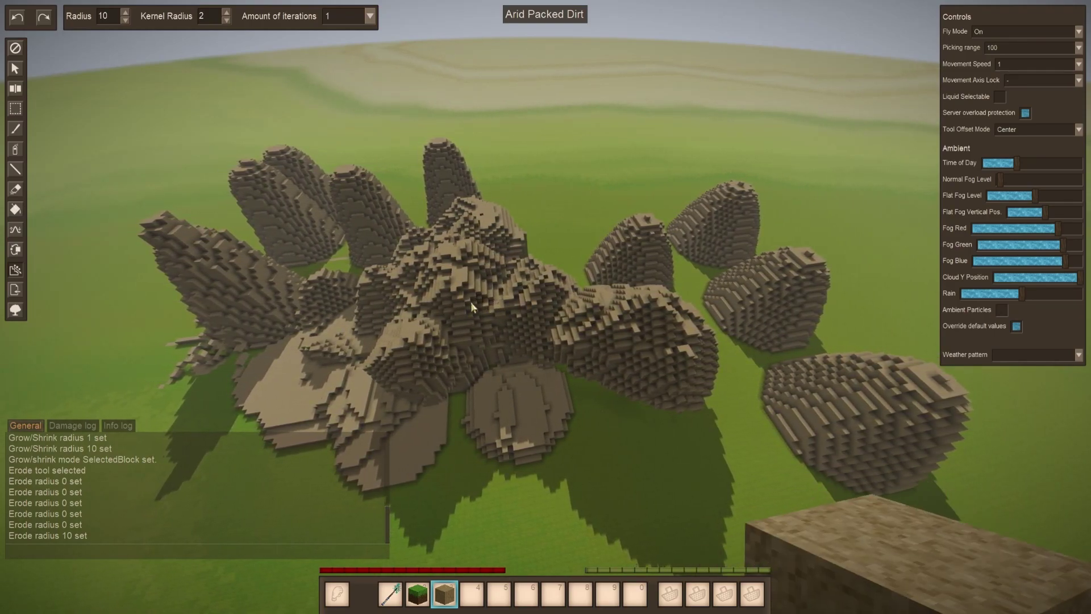
{"action": "left_click", "coordinate": [463, 300]}
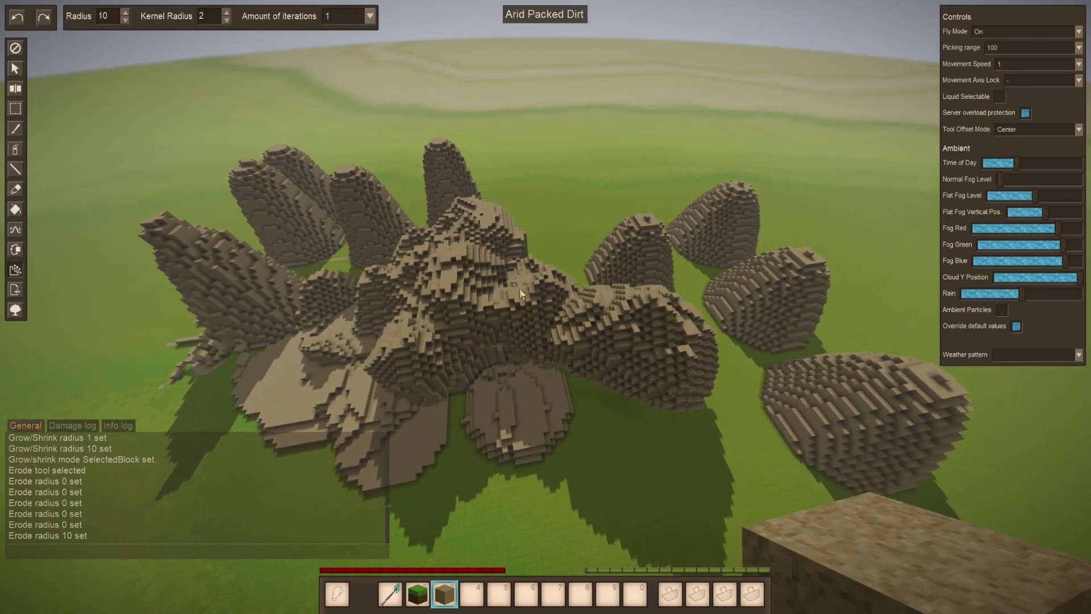
{"action": "left_click", "coordinate": [601, 330]}
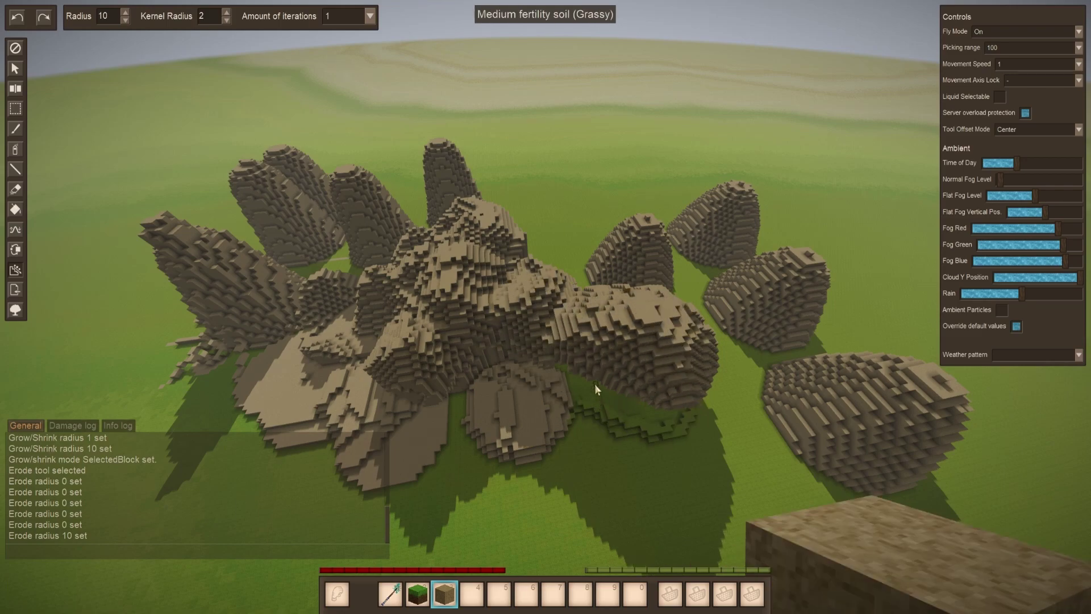
{"action": "mouse_move", "coordinate": [569, 401]}
{"action": "left_mouse_down"}
{"action": "mouse_move", "coordinate": [387, 360]}
{"action": "mouse_move", "coordinate": [367, 299]}
{"action": "mouse_move", "coordinate": [406, 257]}
{"action": "left_mouse_up"}
Step: Erode the right-hand mounds, including the large lower-right and upper-right domes
{"action": "left_click", "coordinate": [639, 257]}
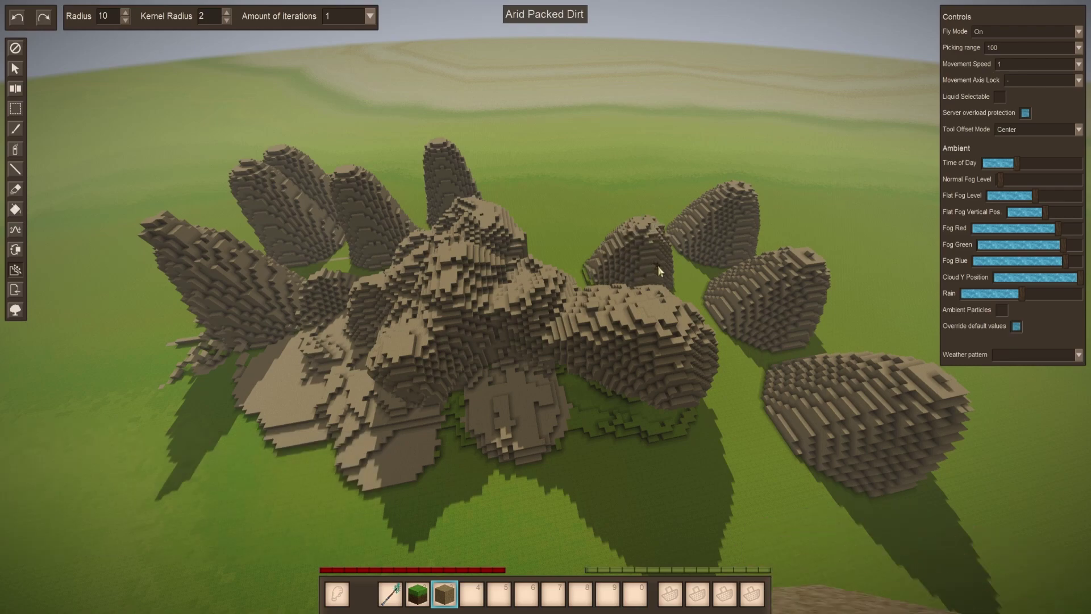
{"action": "left_click", "coordinate": [781, 286]}
{"action": "mouse_move", "coordinate": [853, 397]}
{"action": "left_mouse_down"}
{"action": "mouse_move", "coordinate": [819, 382]}
{"action": "mouse_move", "coordinate": [790, 397]}
{"action": "left_mouse_up"}
{"action": "left_click", "coordinate": [790, 398]}
{"action": "left_click", "coordinate": [729, 253]}
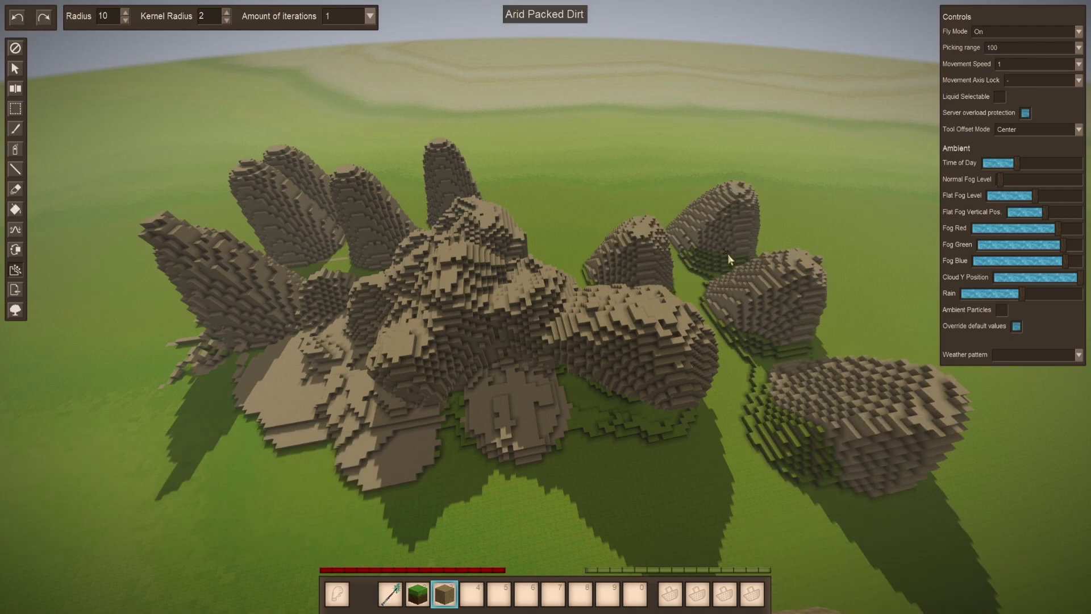
{"action": "left_click", "coordinate": [732, 267]}
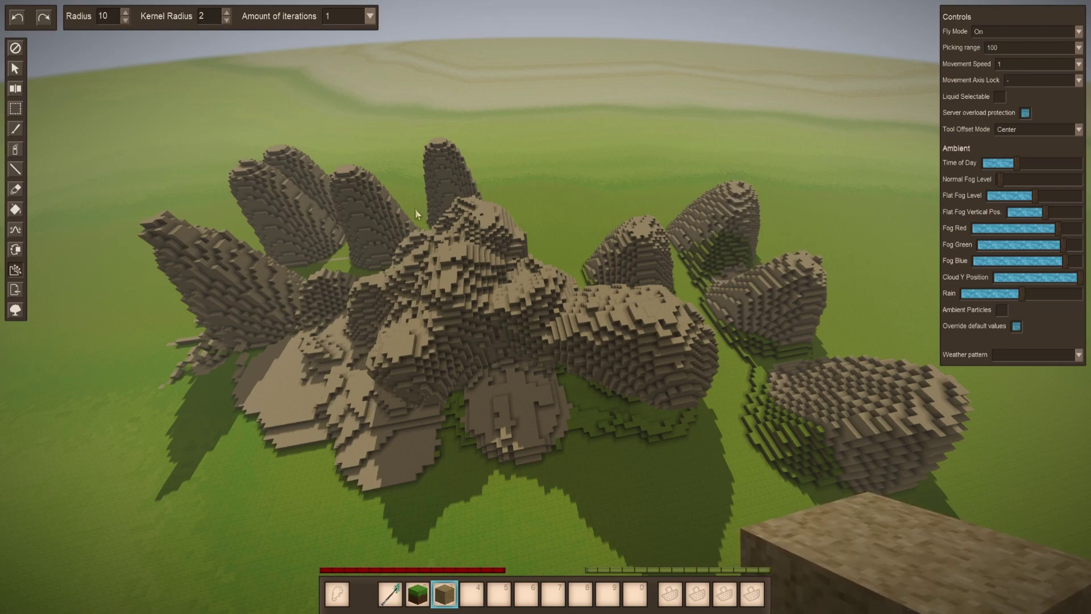
{"action": "left_click", "coordinate": [385, 228]}
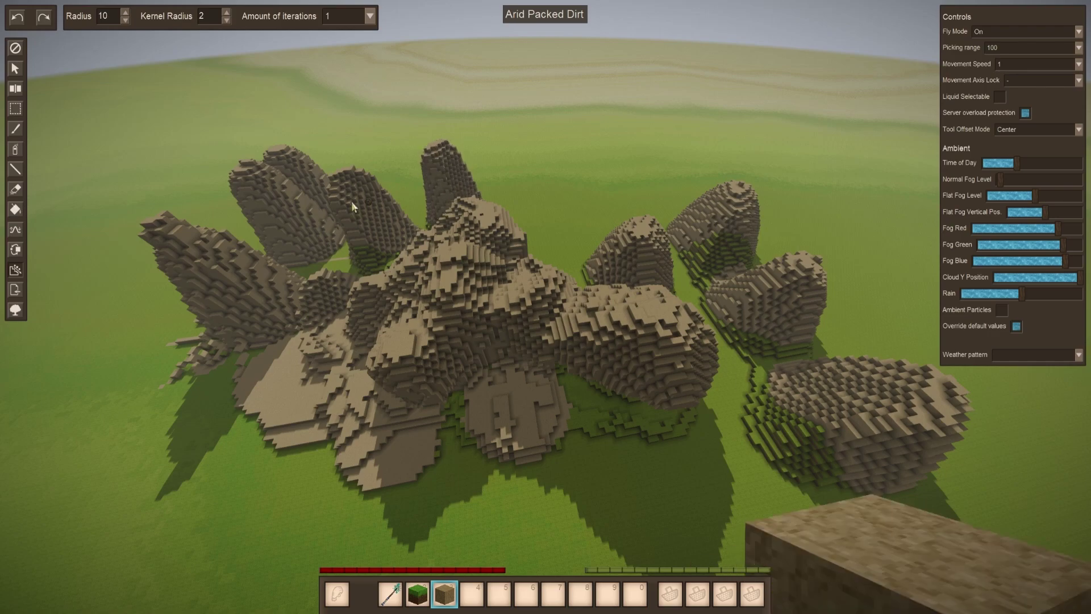
Step: Erode the lower-left part of the cluster and the central mound
{"action": "left_click", "coordinate": [244, 175]}
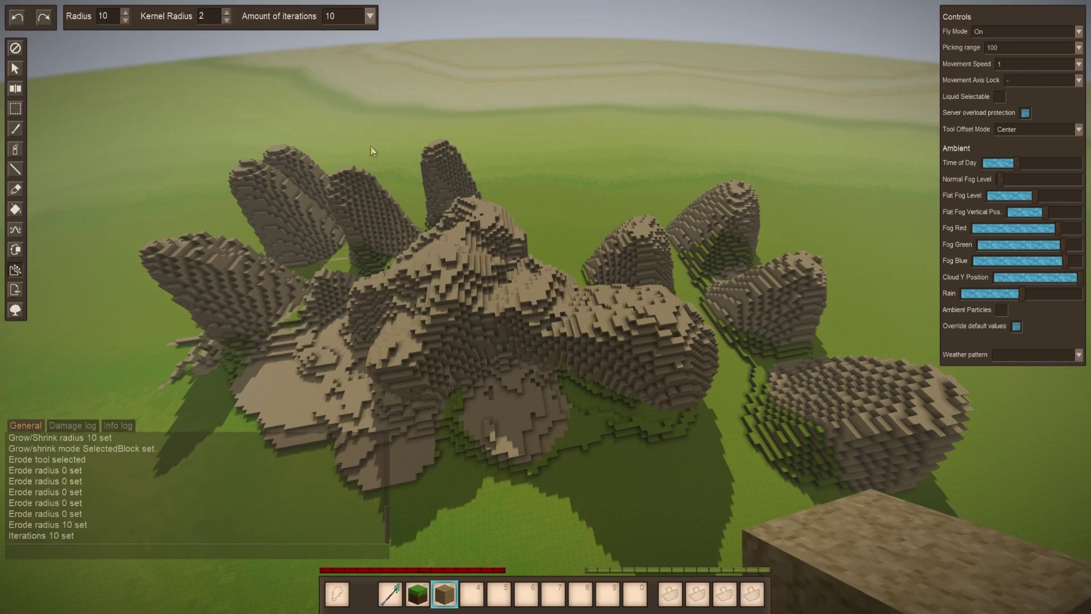
{"action": "left_click", "coordinate": [463, 275]}
{"action": "left_click", "coordinate": [670, 335]}
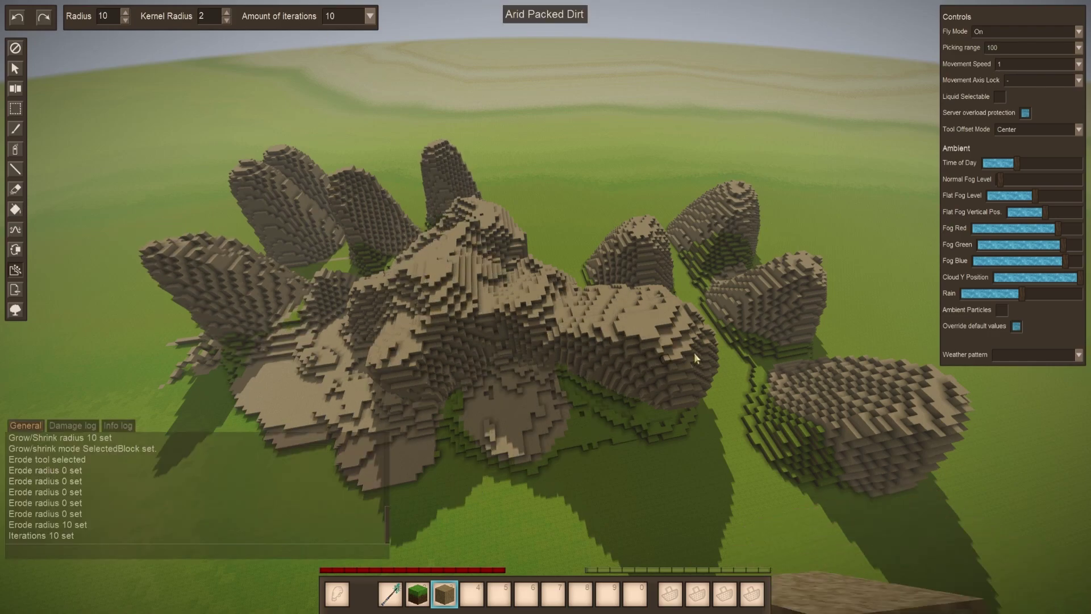
Step: Select the TreeGen tool, fix the Min Size value, and choose the Redwood pine variant
{"action": "left_click", "coordinate": [15, 310]}
{"action": "type", "text": "a"}
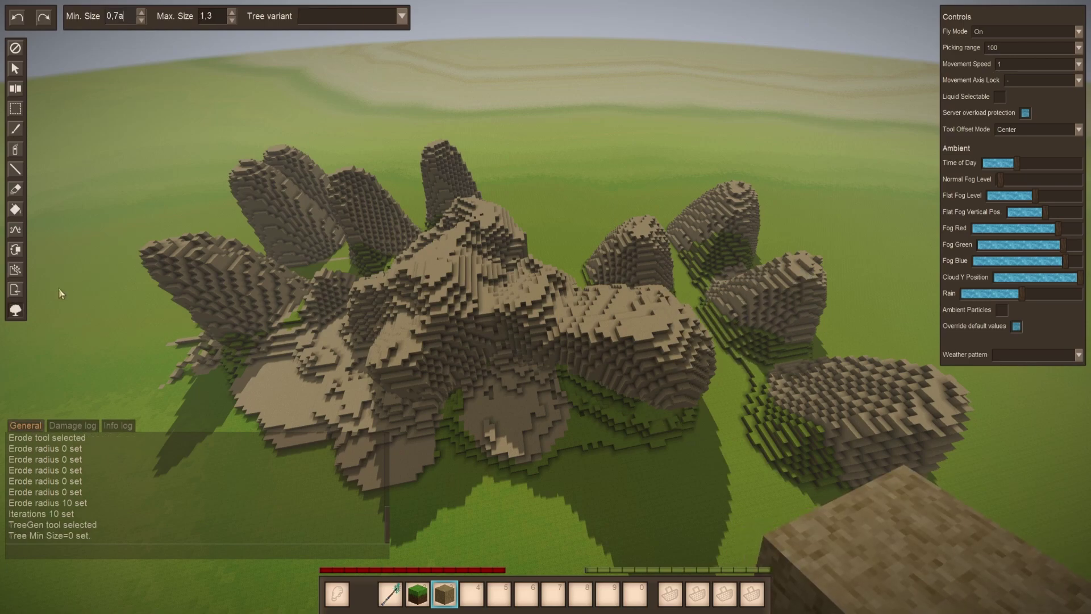
{"action": "key", "text": "BackSpace"}
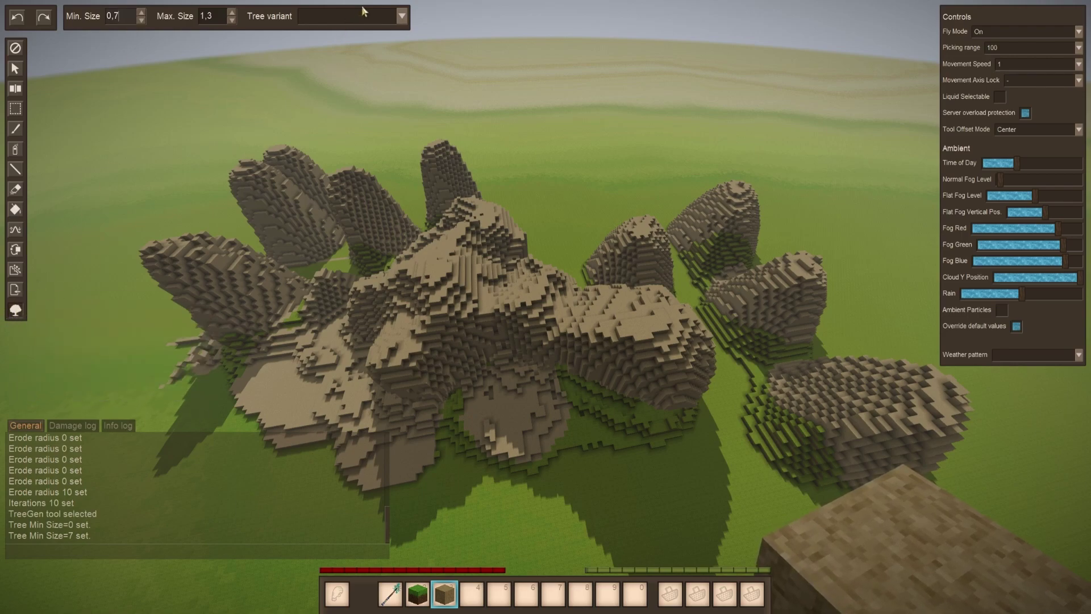
{"action": "left_click", "coordinate": [374, 20]}
{"action": "scroll", "coordinate": [358, 50], "scroll_direction": "down", "scroll_amount": 12}
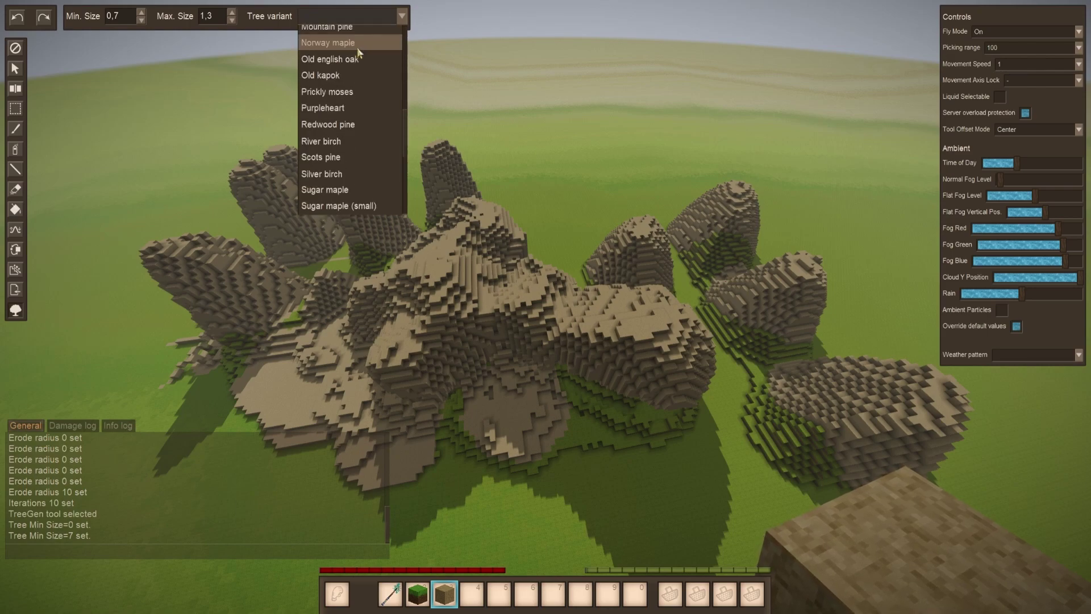
{"action": "scroll", "coordinate": [358, 57], "scroll_direction": "up", "scroll_amount": 3}
{"action": "left_click", "coordinate": [337, 67]}
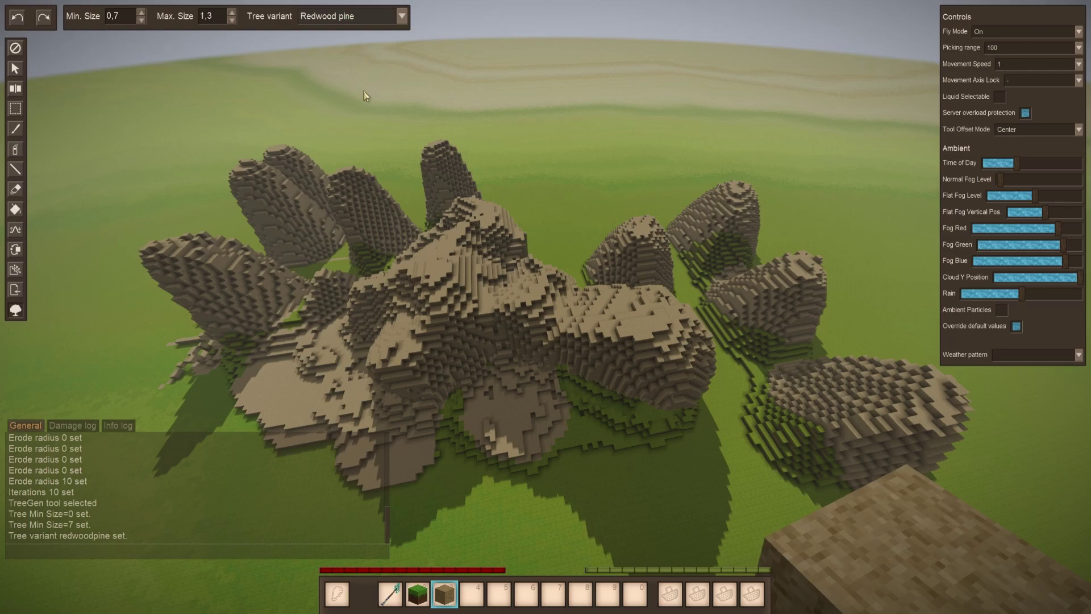
{"action": "key", "text": "Escape"}
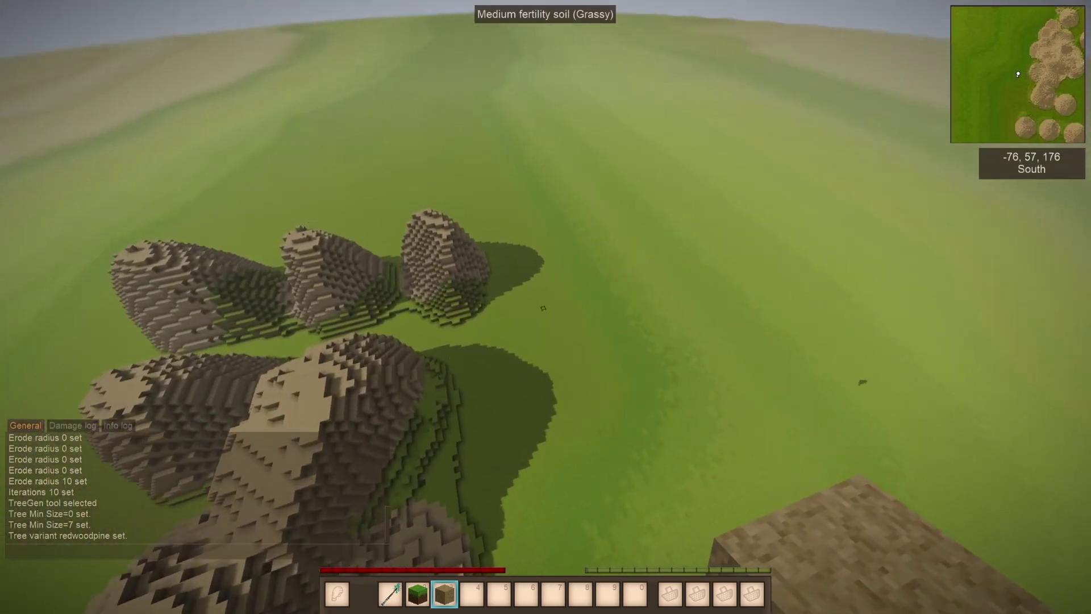
Step: Grow a redwood pine on the grass and fly back to frame the giant tree
{"action": "right_click", "coordinate": [545, 307]}
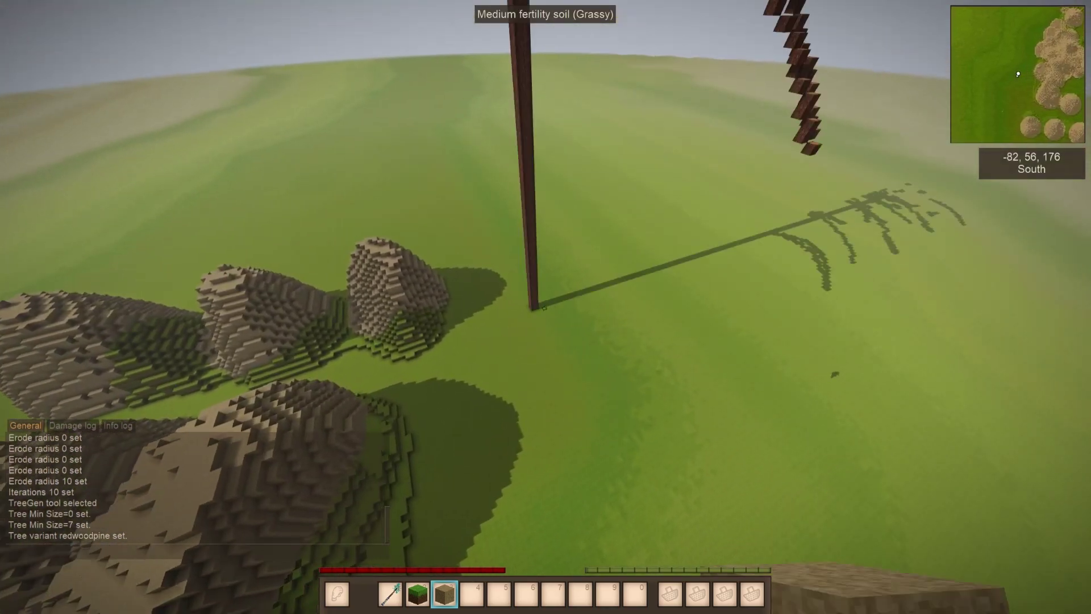
{"action": "key", "text": "s"}
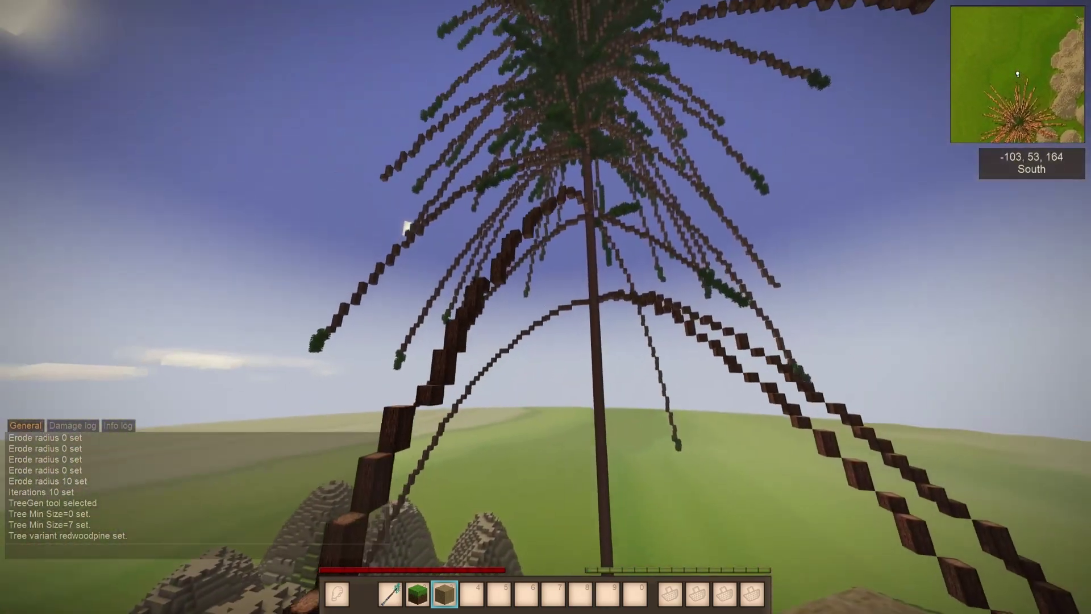
{"action": "key", "text": "s"}
{"action": "key", "text": "space"}
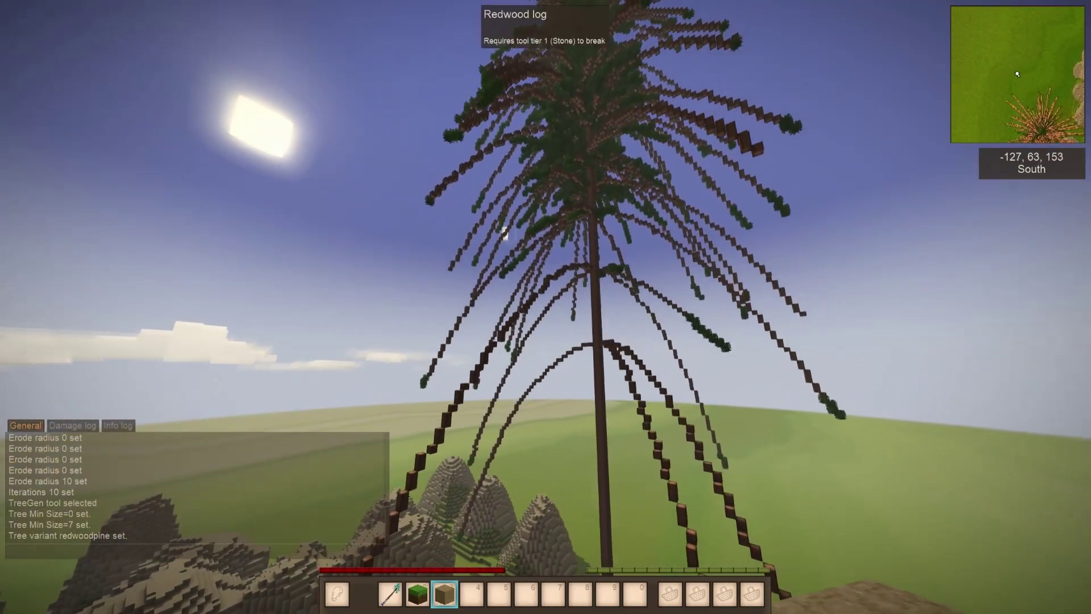
{"action": "key", "text": "s"}
{"action": "key", "text": "space"}
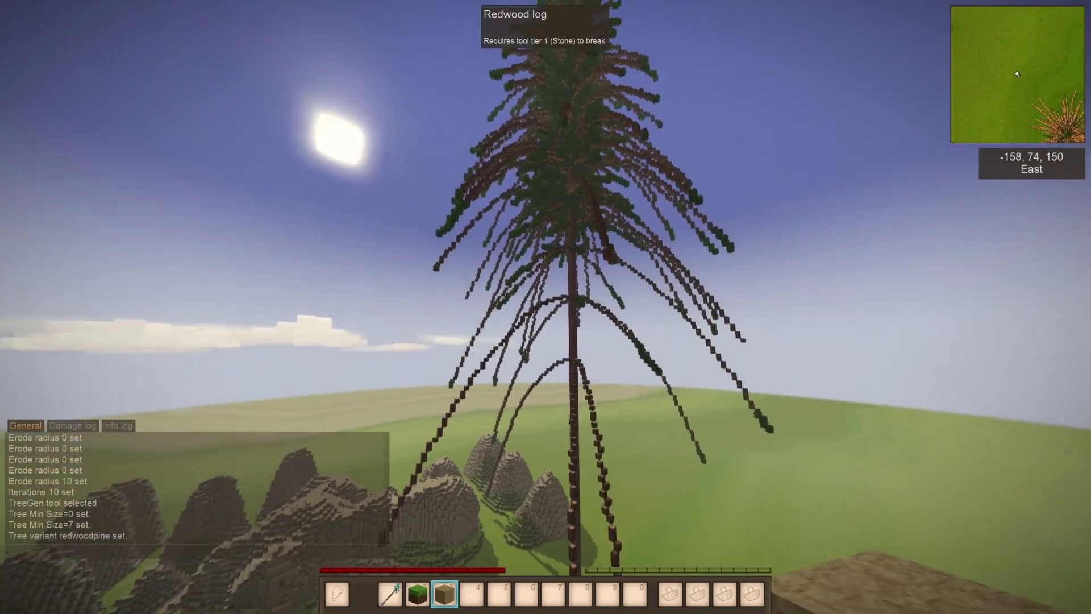
Step: Set the TreeGen Min Size to 1
{"action": "key", "text": "alt"}
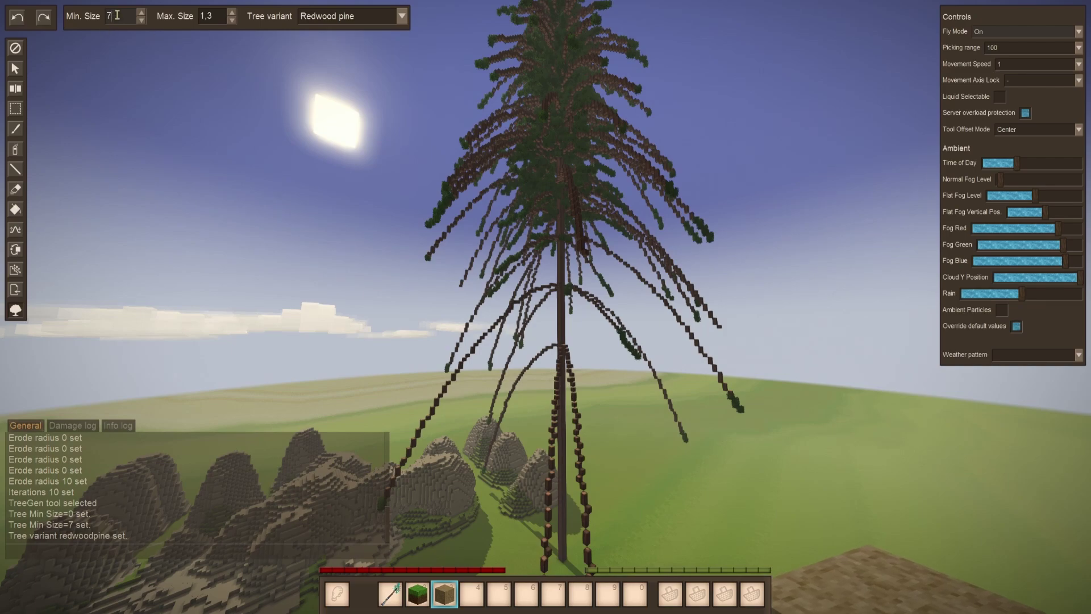
{"action": "key", "text": "Home"}
{"action": "type", "text": "0,"}
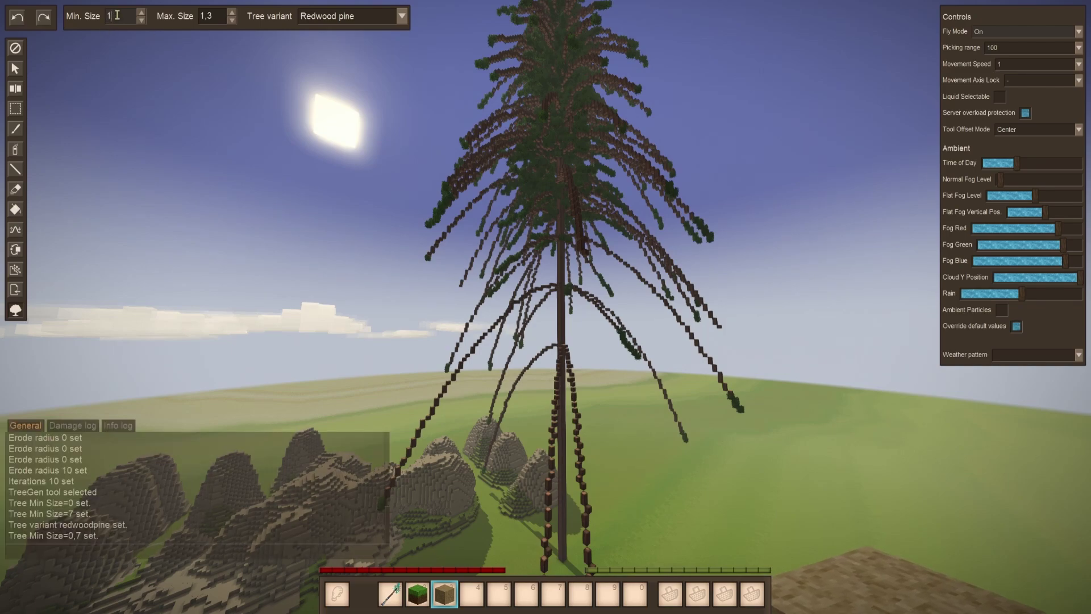
{"action": "key", "text": "alt"}
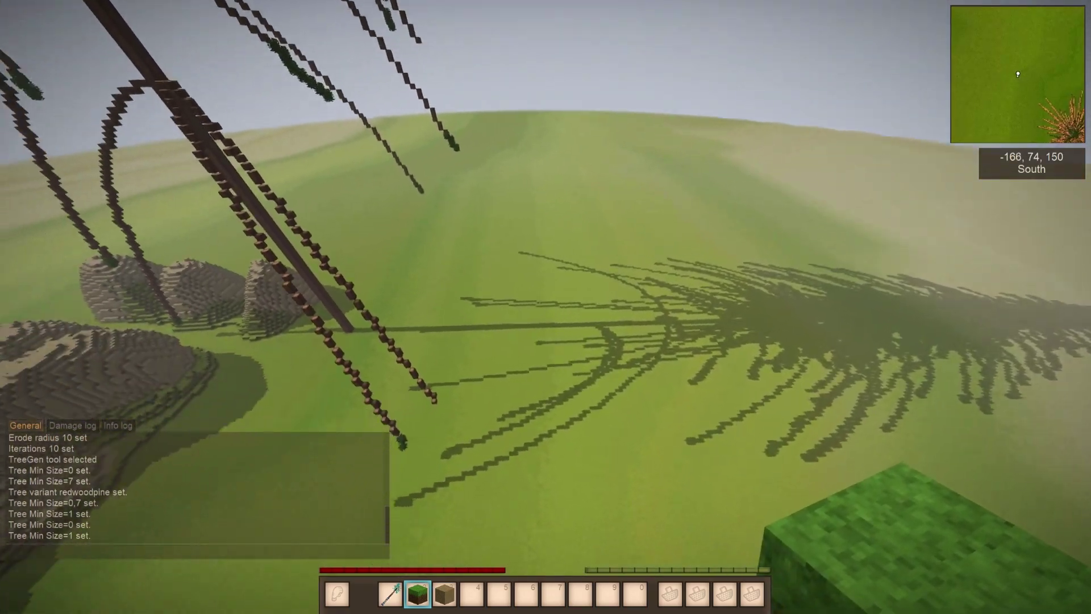
Step: Grow a small cluster of redwood pines on the plain
{"action": "right_click", "coordinate": [544, 306]}
{"action": "key", "text": "s"}
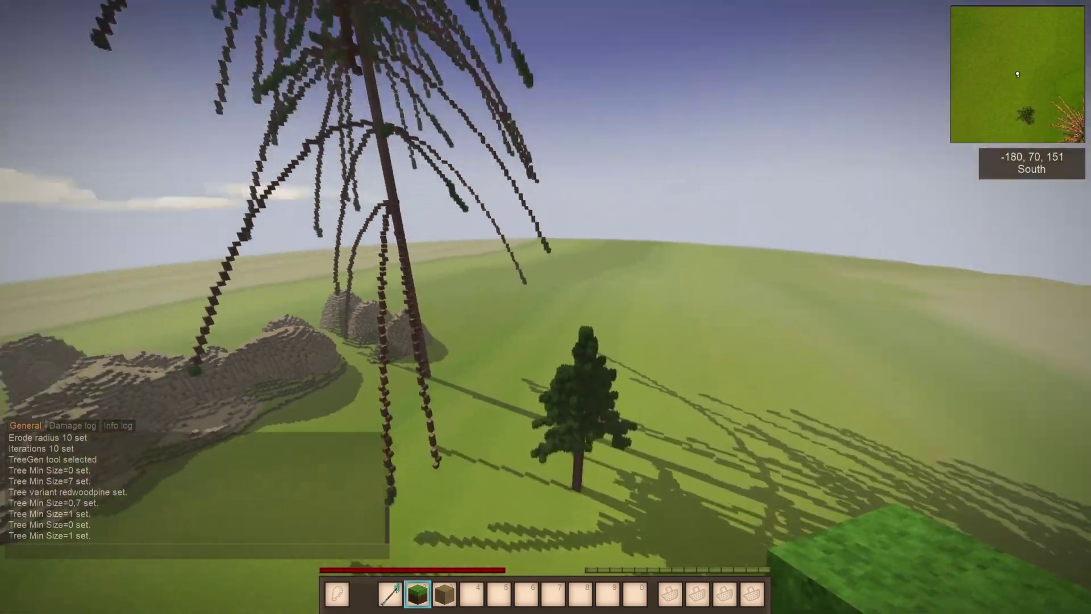
{"action": "key", "text": "s"}
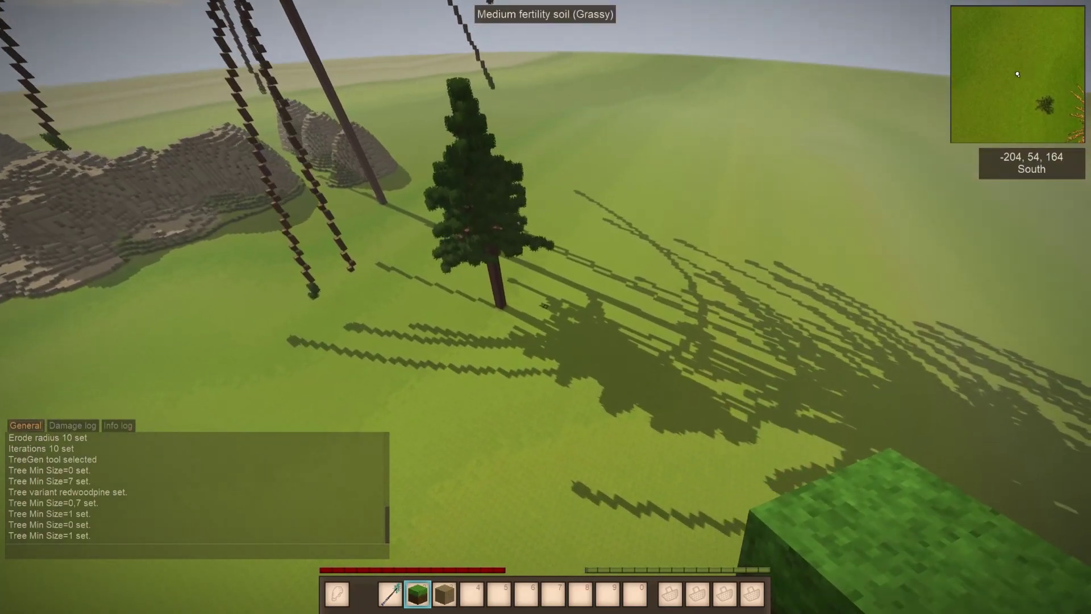
{"action": "right_click", "coordinate": [544, 307]}
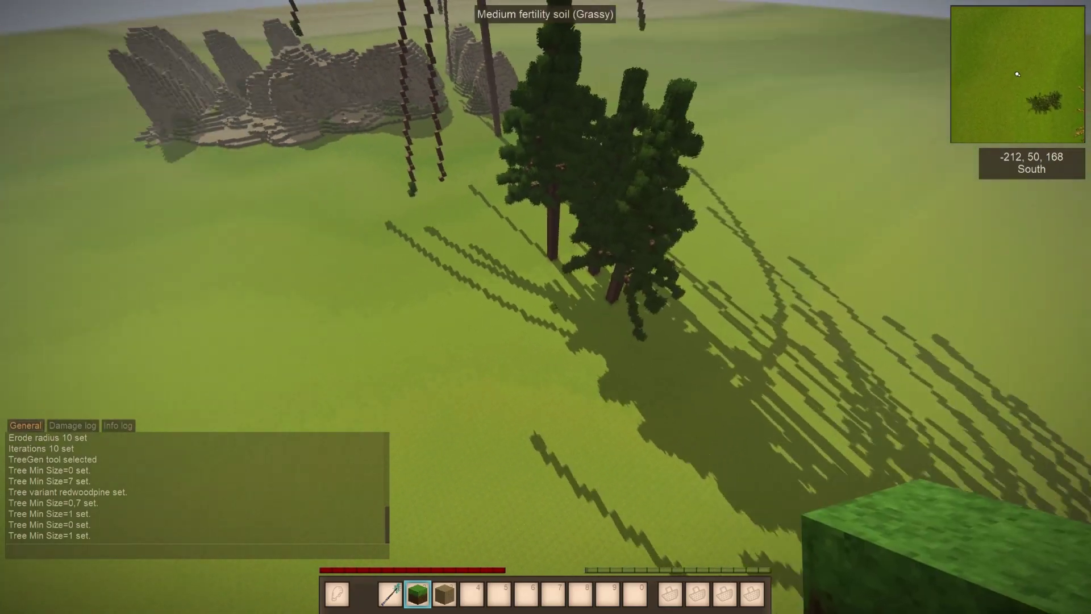
{"action": "right_click", "coordinate": [544, 306]}
{"action": "key", "text": "s"}
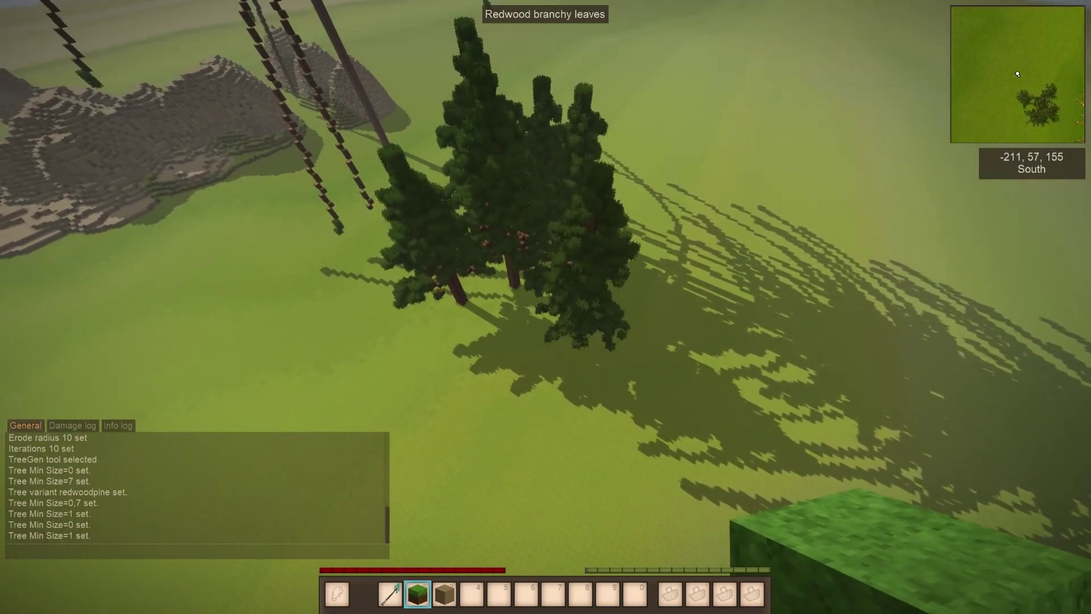
{"action": "key", "text": "Tab"}
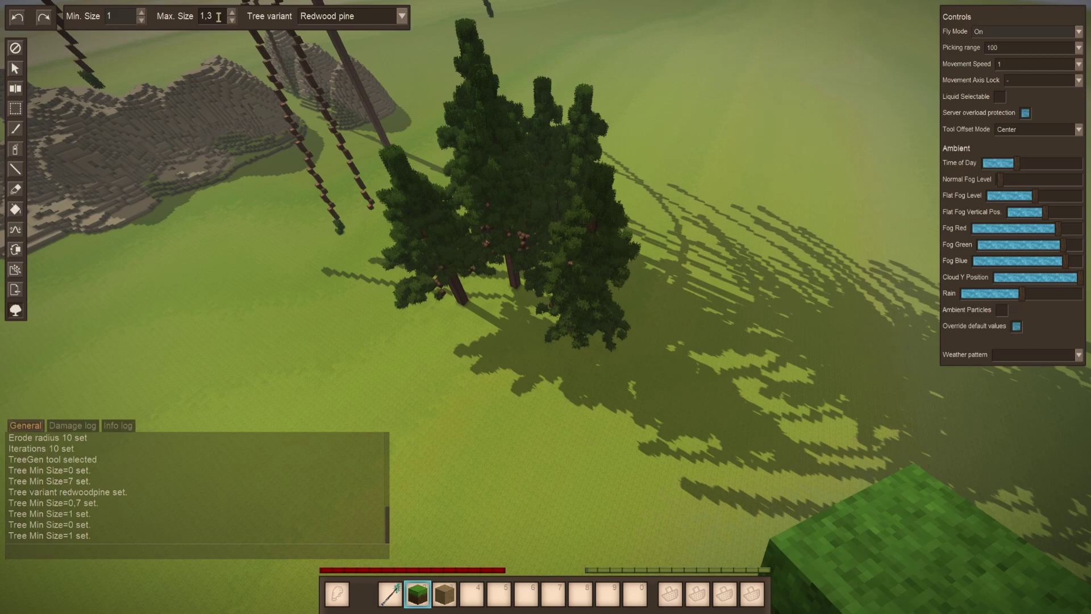
Step: Set Max Size to 1 and grow two more redwood pines beside the cluster
{"action": "key", "text": "BackSpace"}
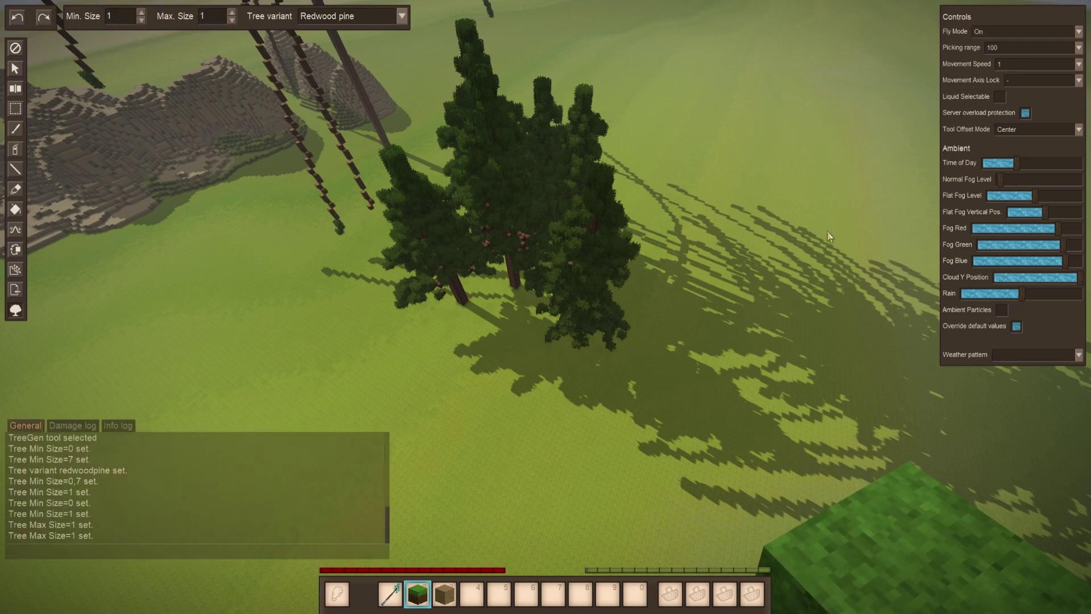
{"action": "left_click", "coordinate": [744, 342]}
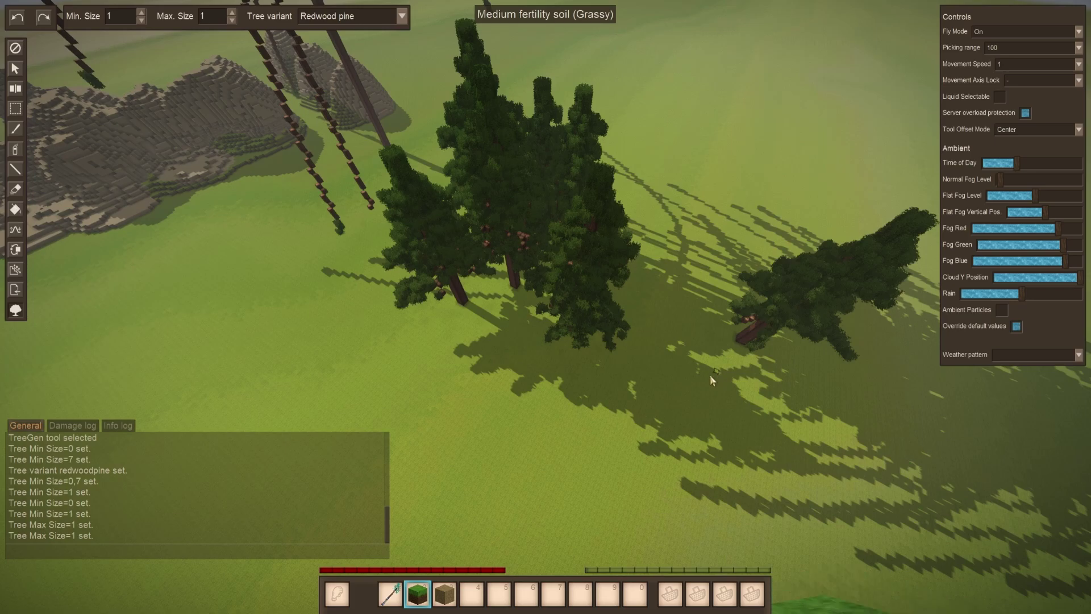
{"action": "left_click", "coordinate": [610, 427]}
Step: Fly alongside the grove and grow two taller redwoods at Max Size 3
{"action": "key", "text": "Escape"}
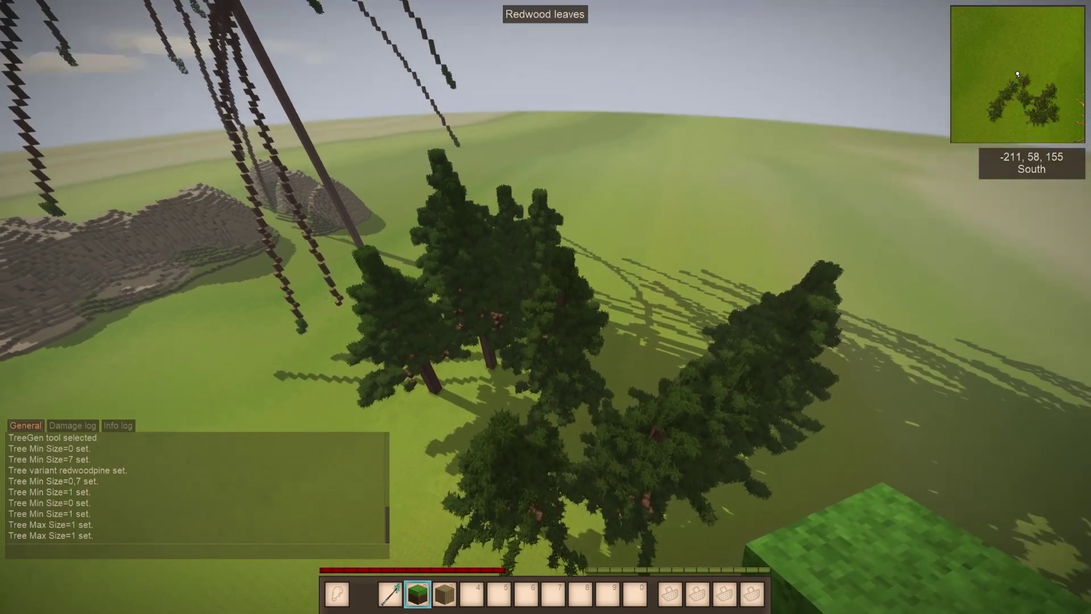
{"action": "key", "text": "d"}
{"action": "key", "text": "shift"}
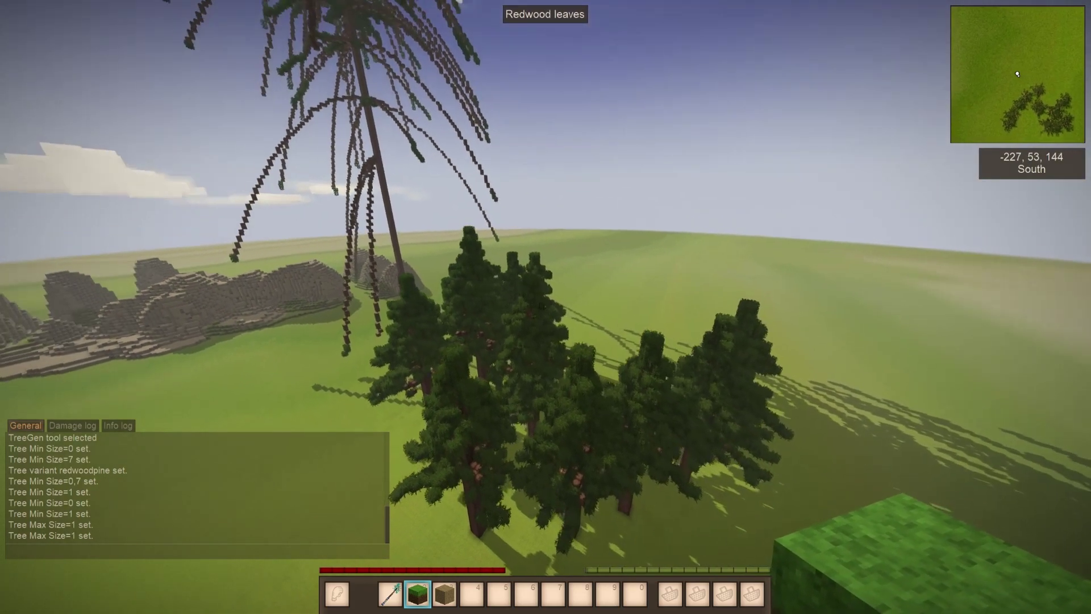
{"action": "key", "text": "d"}
{"action": "key", "text": "shift"}
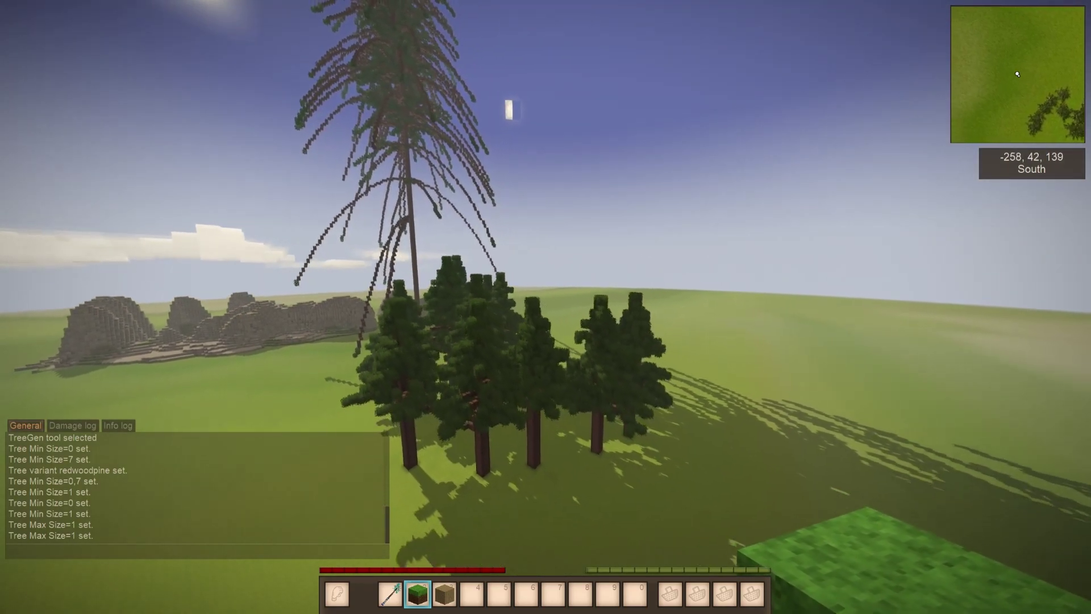
{"action": "key", "text": "Tab"}
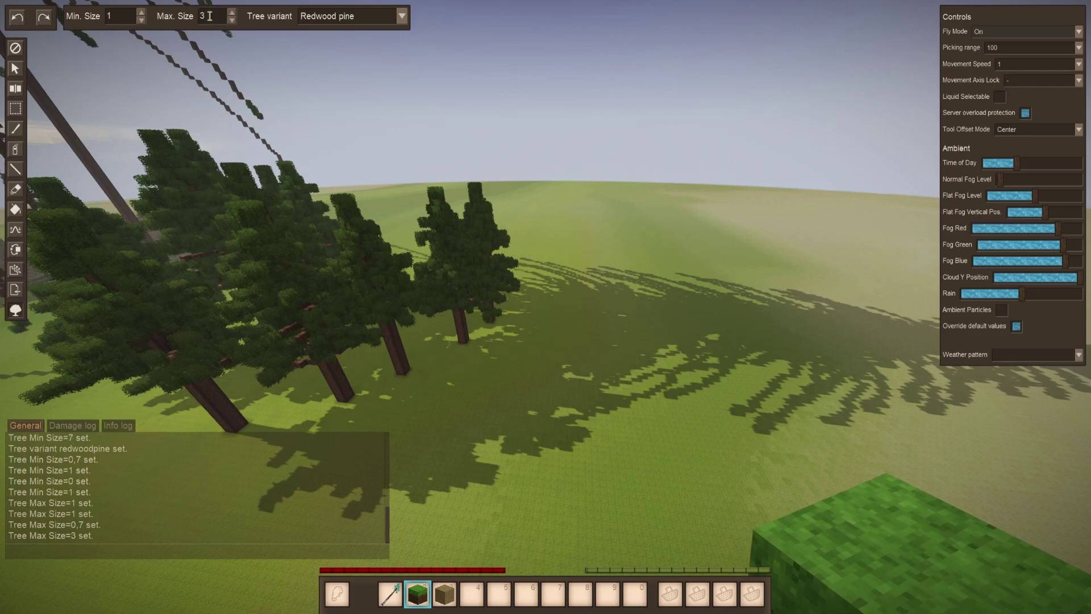
{"action": "left_click", "coordinate": [664, 366]}
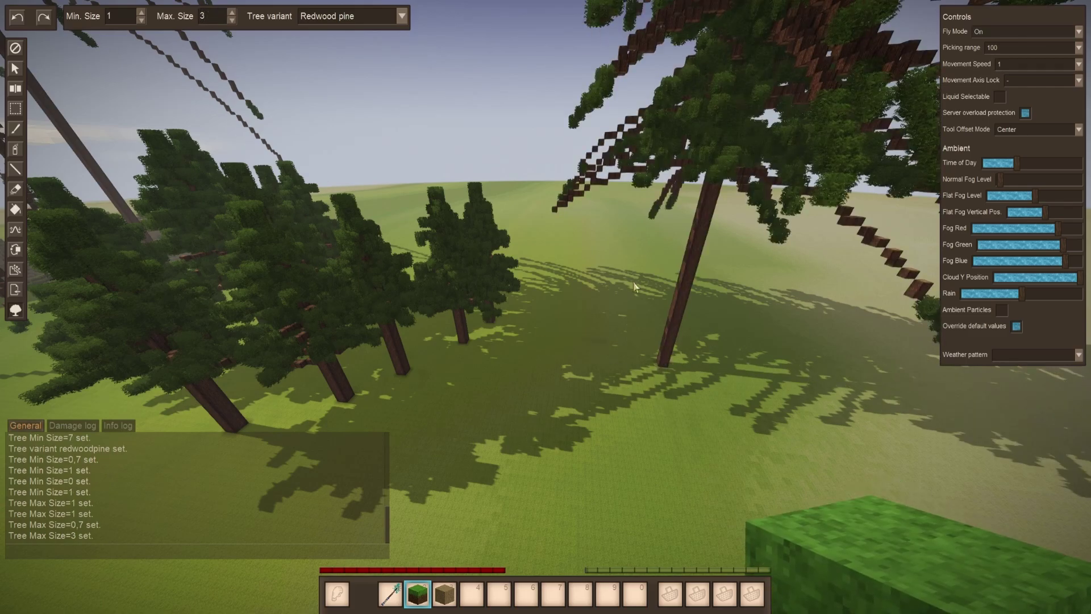
{"action": "key", "text": "Tab"}
{"action": "left_click", "coordinate": [546, 306]}
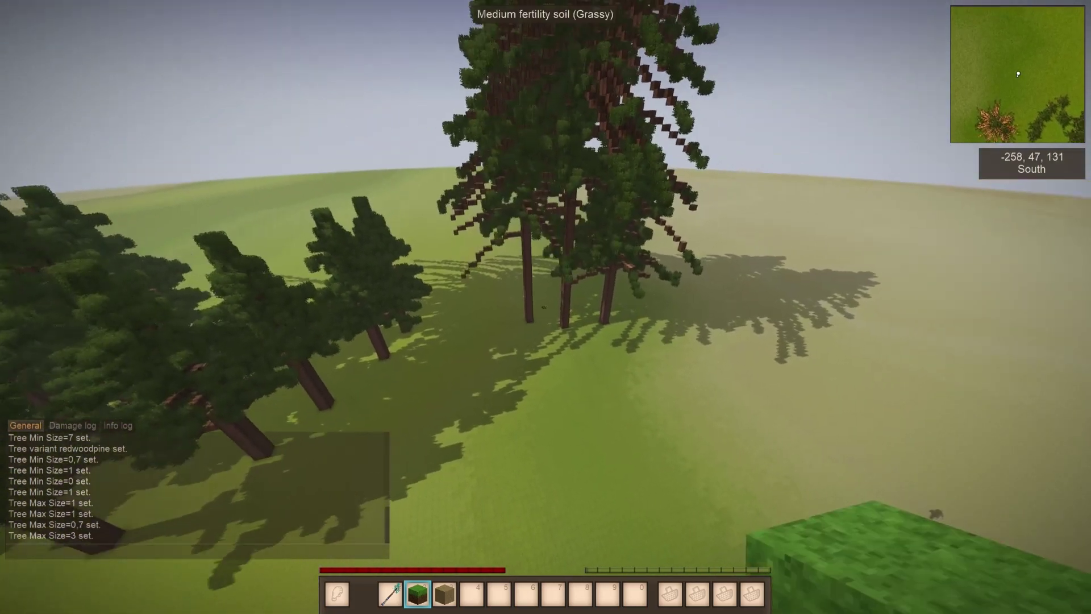